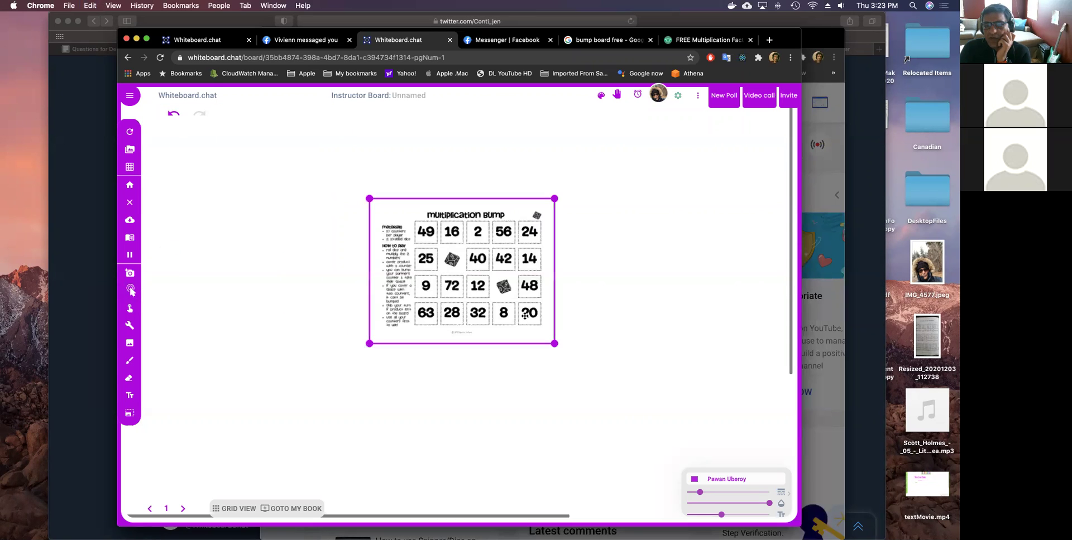
Enlarge the Multiplication Bump game board image on the whiteboard and deselect it.
{"action": "left_click_drag", "start_coordinate": [554, 343], "coordinate": [650, 405]}
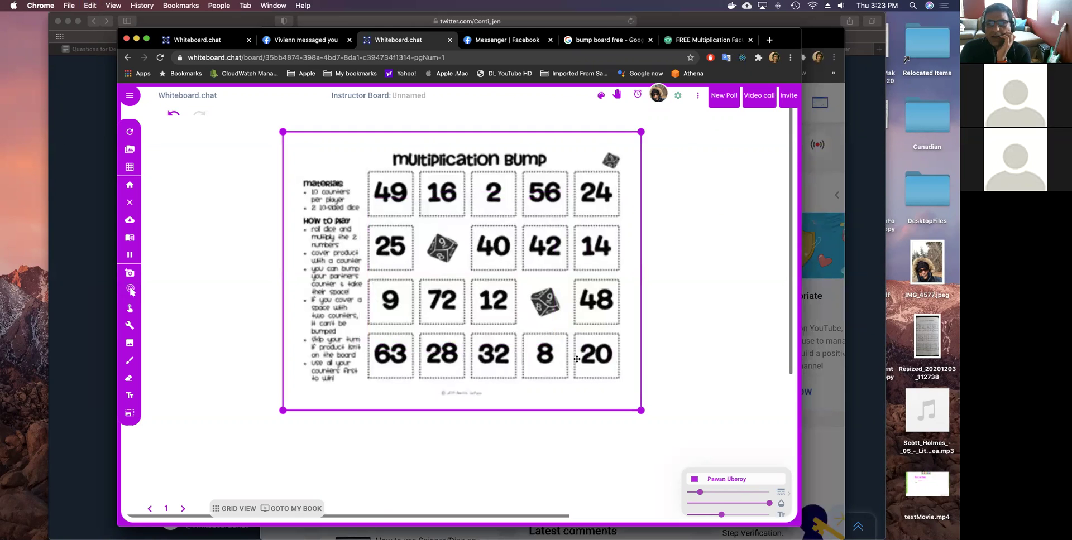
{"action": "left_click_drag", "start_coordinate": [643, 413], "coordinate": [620, 393]}
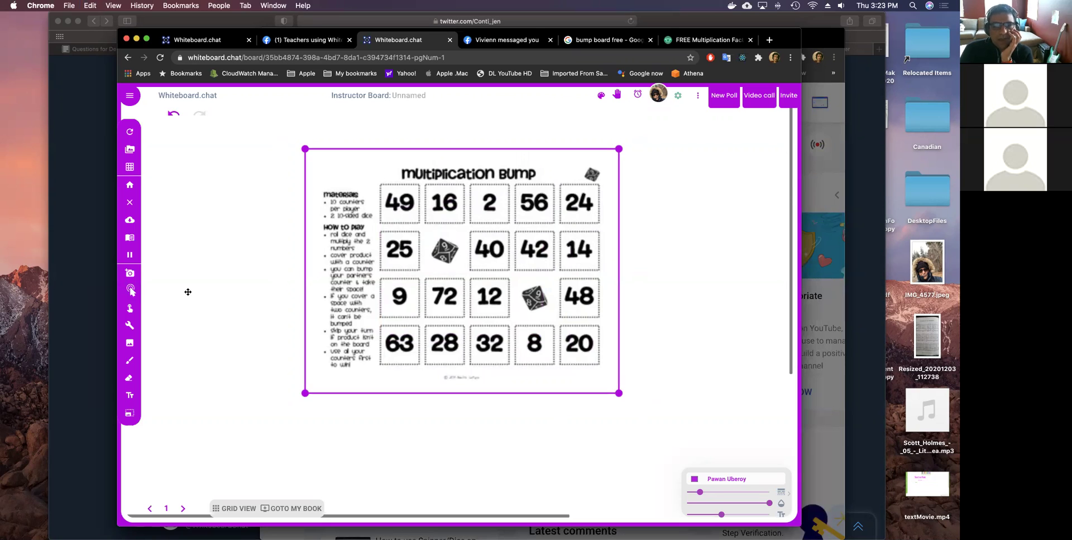
{"action": "left_click", "coordinate": [186, 291]}
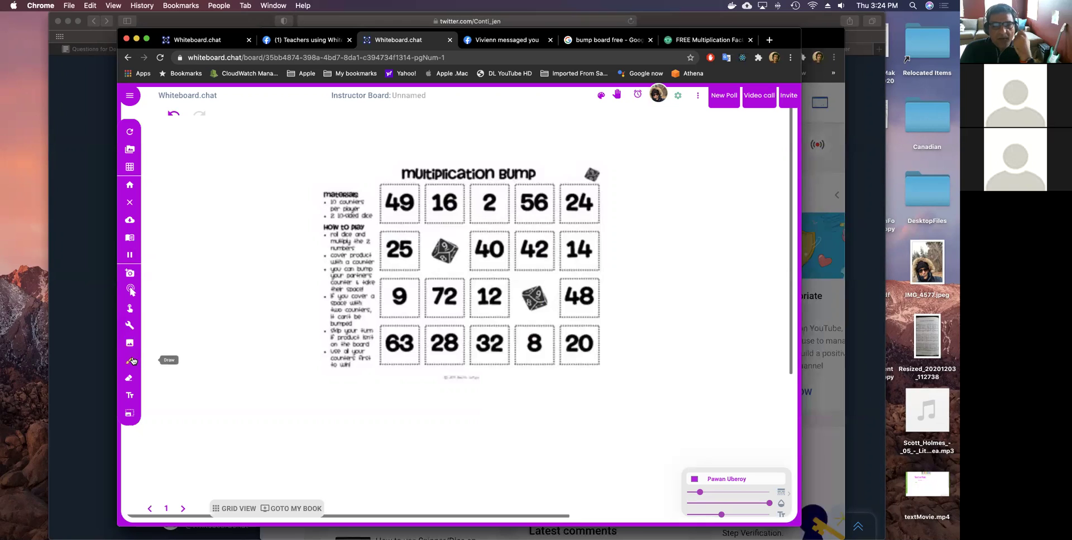
Draw a tall rectangle on the blank area beside the game board's written instructions.
{"action": "left_click", "coordinate": [130, 326]}
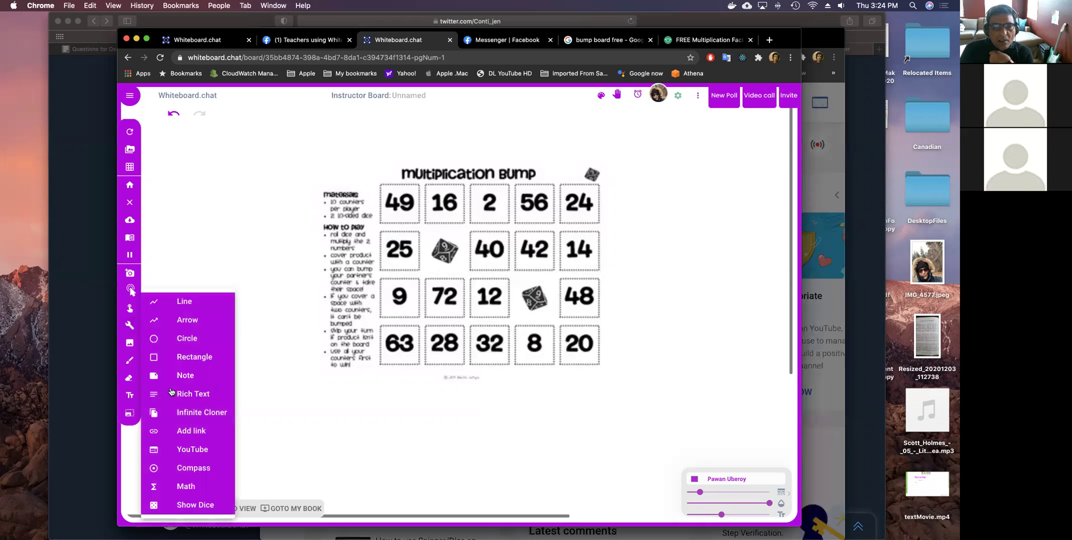
{"action": "left_click", "coordinate": [183, 358]}
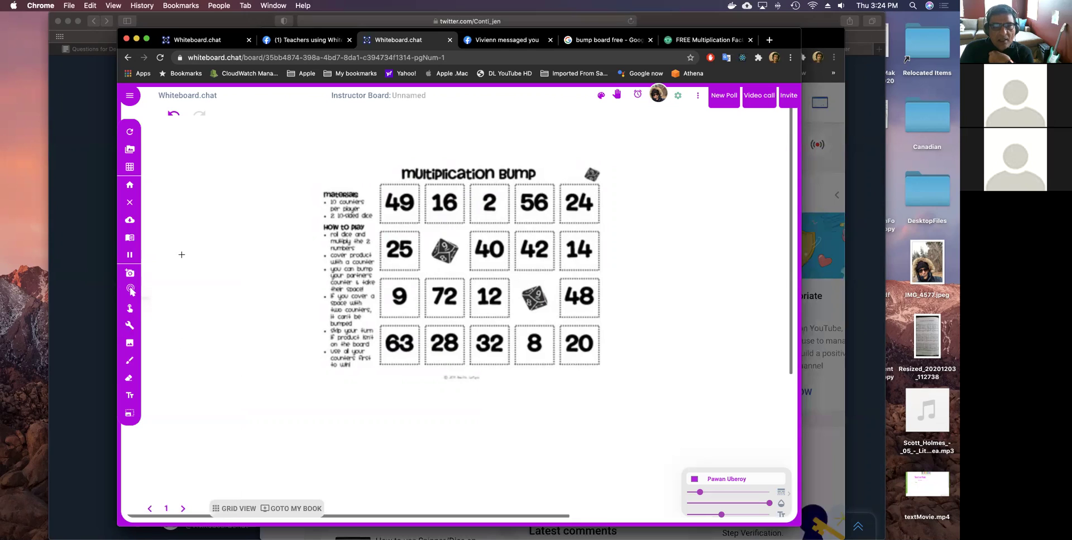
{"action": "left_click_drag", "start_coordinate": [171, 235], "coordinate": [207, 278]}
{"action": "left_click_drag", "start_coordinate": [264, 356], "coordinate": [314, 432]}
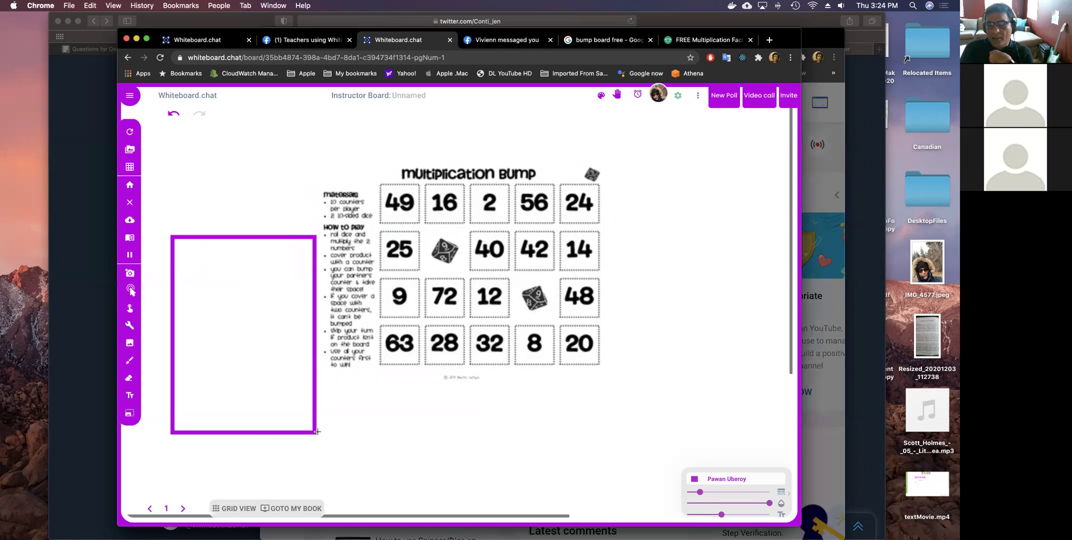
Reduce the text size and add the labels "game piece" and "counter" over the tall rectangle.
{"action": "left_click", "coordinate": [703, 514]}
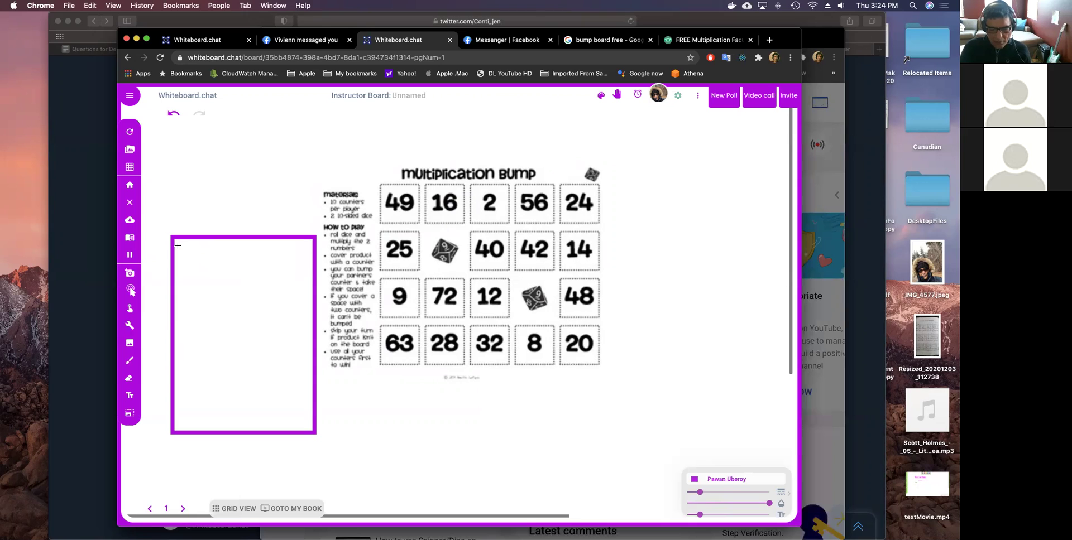
{"action": "left_click", "coordinate": [132, 292]}
{"action": "type", "text": "gam"}
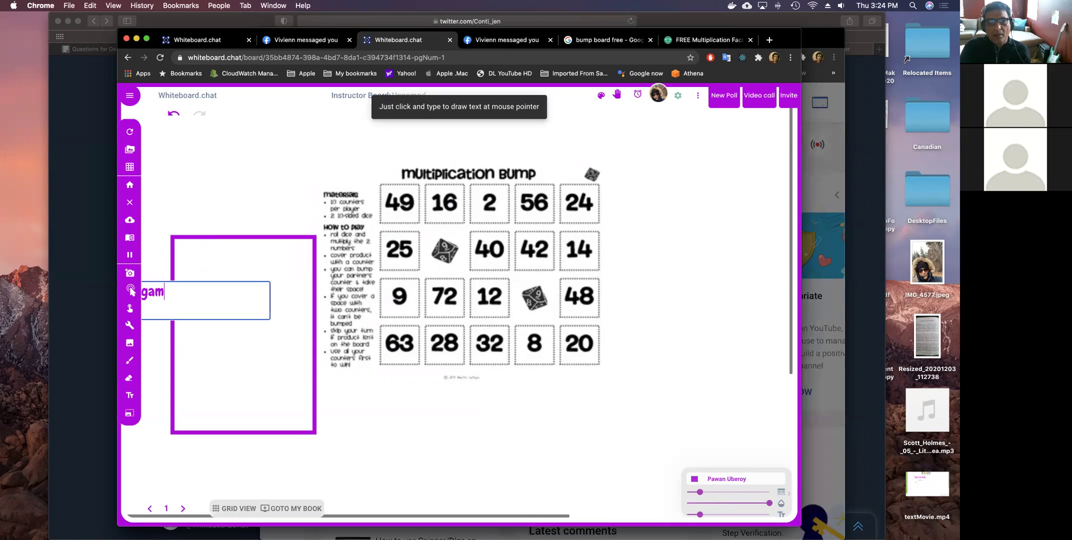
{"action": "type", "text": "e piece"}
{"action": "key", "text": "Return"}
{"action": "left_click_drag", "start_coordinate": [176, 245], "coordinate": [210, 278]}
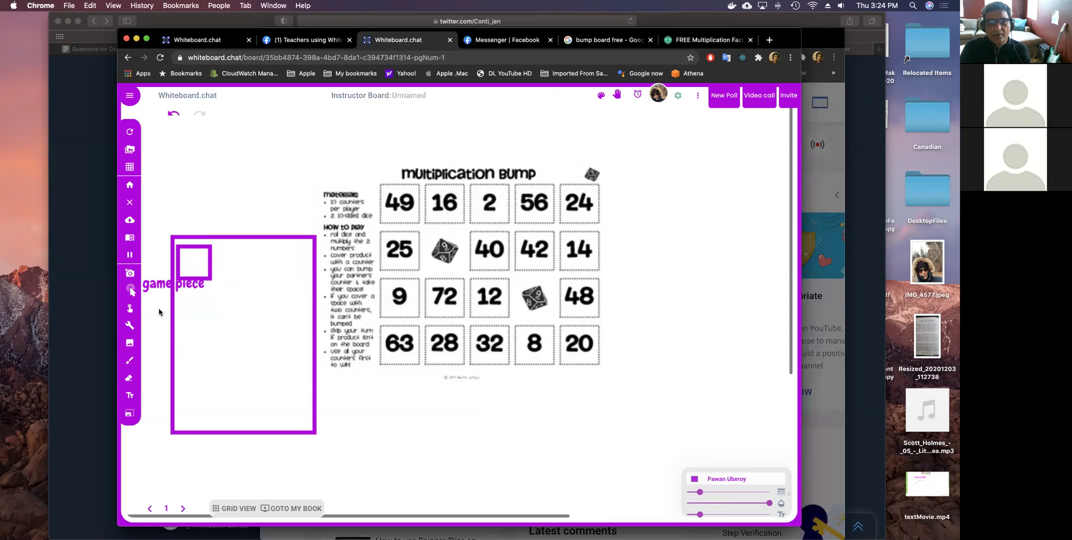
{"action": "left_click", "coordinate": [194, 320]}
{"action": "type", "text": "counter"}
{"action": "key", "text": "Return"}
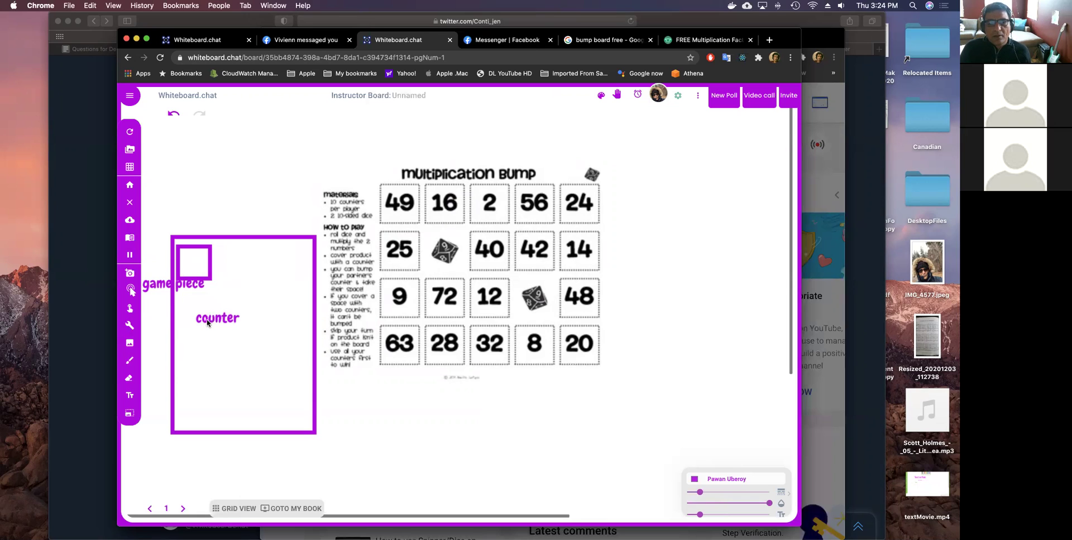
Move the "game piece" and "counter" labels side by side inside the rectangle's upper edge and remove the stray small square.
{"action": "left_click", "coordinate": [217, 320]}
{"action": "left_click_drag", "start_coordinate": [217, 321], "coordinate": [281, 253]}
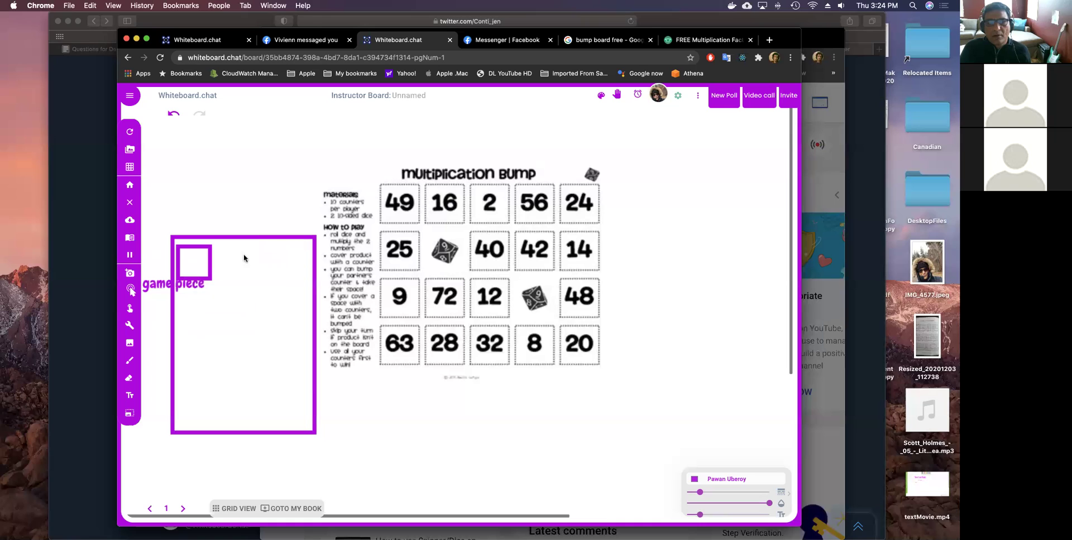
{"action": "left_click", "coordinate": [210, 262]}
{"action": "key", "text": "super+z"}
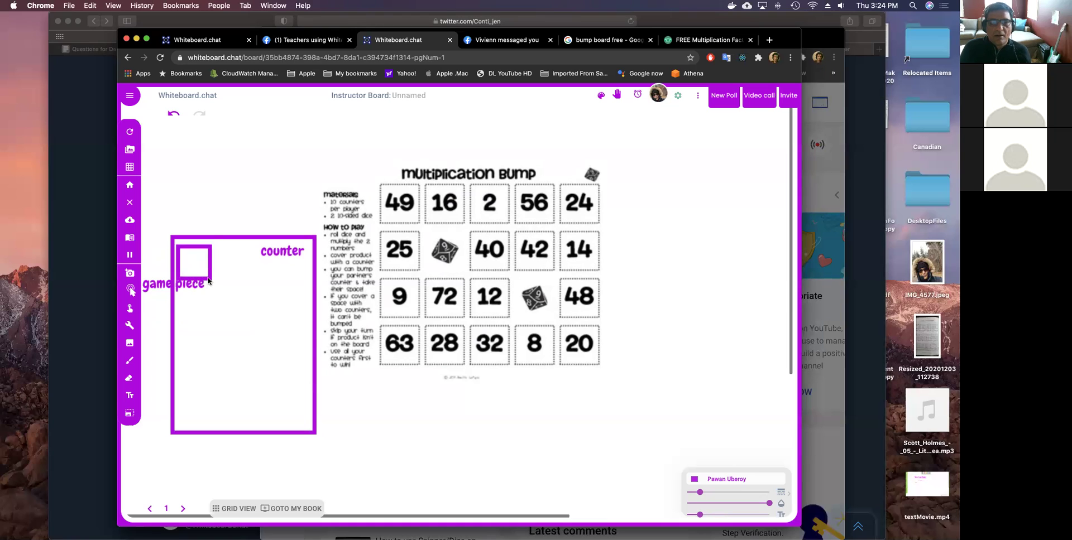
{"action": "key", "text": "super+z"}
{"action": "left_click", "coordinate": [197, 284]}
{"action": "left_click_drag", "start_coordinate": [208, 279], "coordinate": [214, 254]}
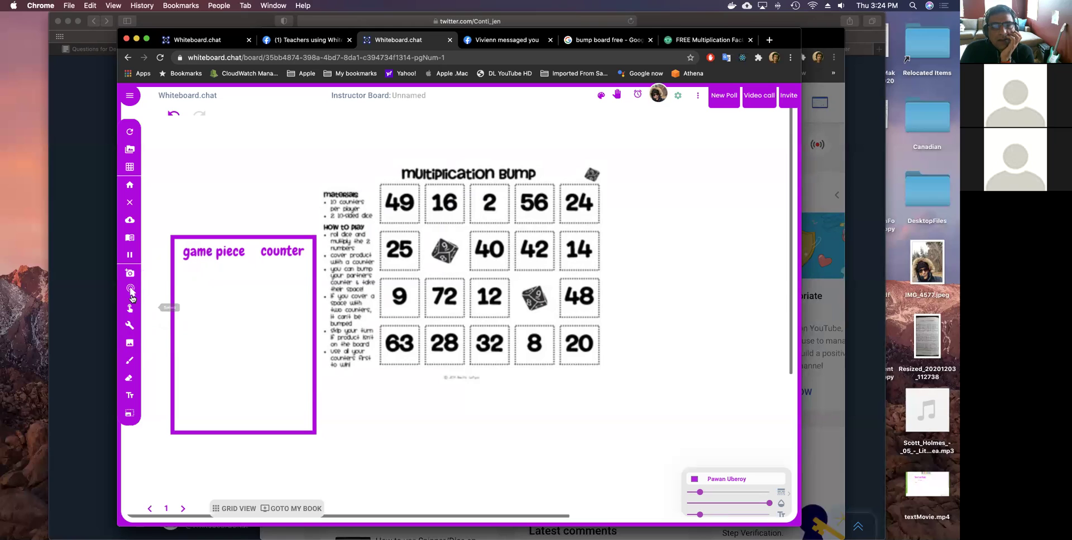
Divide the rectangle into a two-column table with a horizontal line below the labels and a vertical line between them.
{"action": "left_click", "coordinate": [134, 330]}
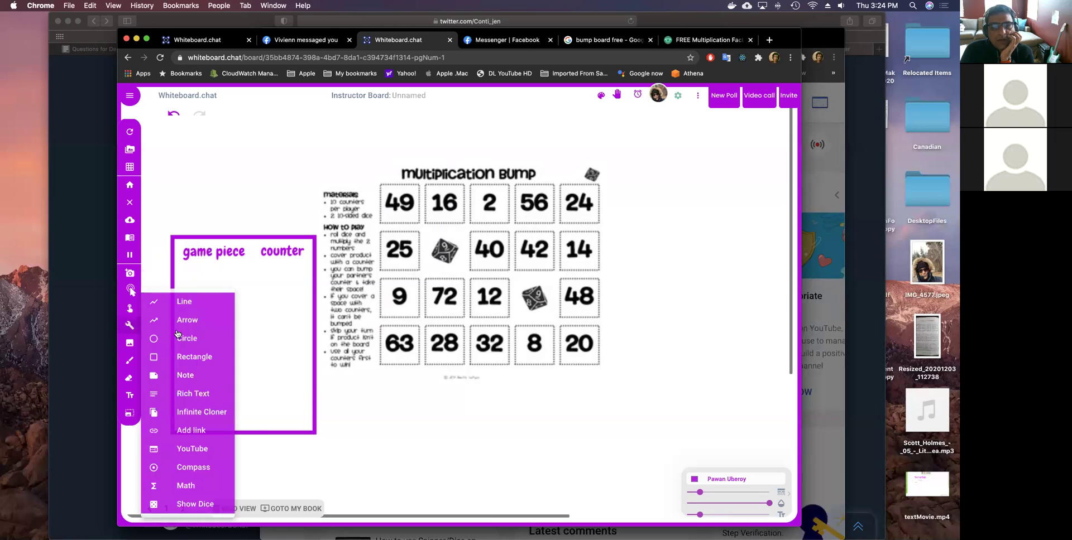
{"action": "left_click", "coordinate": [180, 302]}
{"action": "left_click_drag", "start_coordinate": [171, 264], "coordinate": [312, 264]}
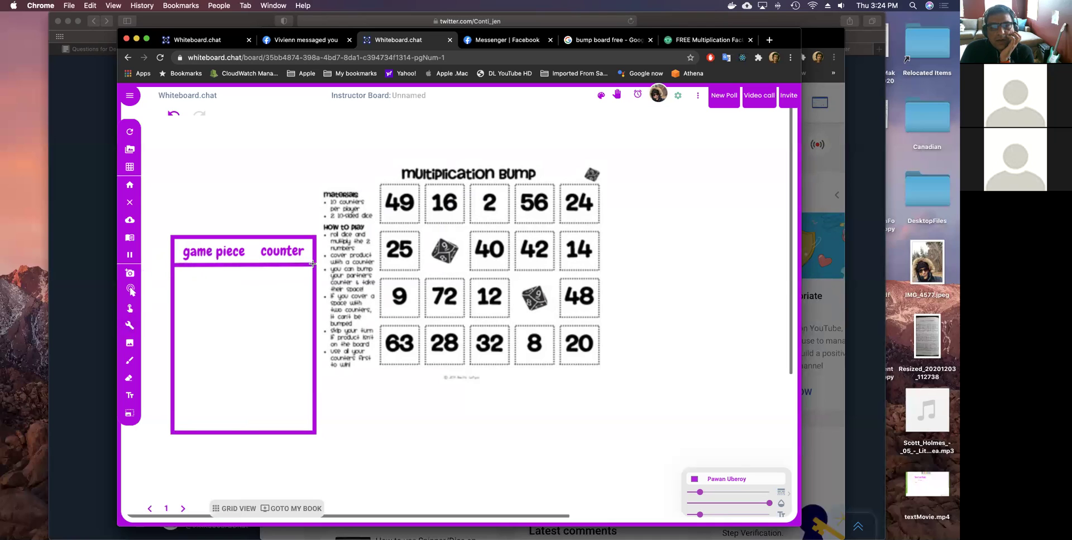
{"action": "mouse_move", "coordinate": [250, 237]}
{"action": "left_mouse_down"}
{"action": "mouse_move", "coordinate": [239, 387]}
{"action": "mouse_move", "coordinate": [251, 438]}
{"action": "left_mouse_up"}
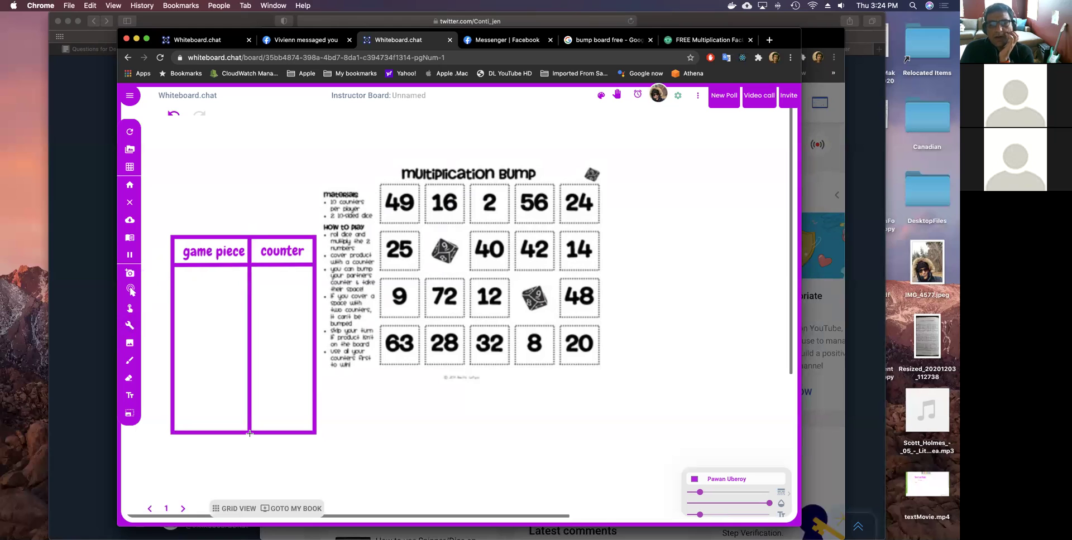
Place a gingerbread man from the Christmas object collection below the game board.
{"action": "left_click", "coordinate": [601, 100]}
{"action": "left_click", "coordinate": [751, 141]}
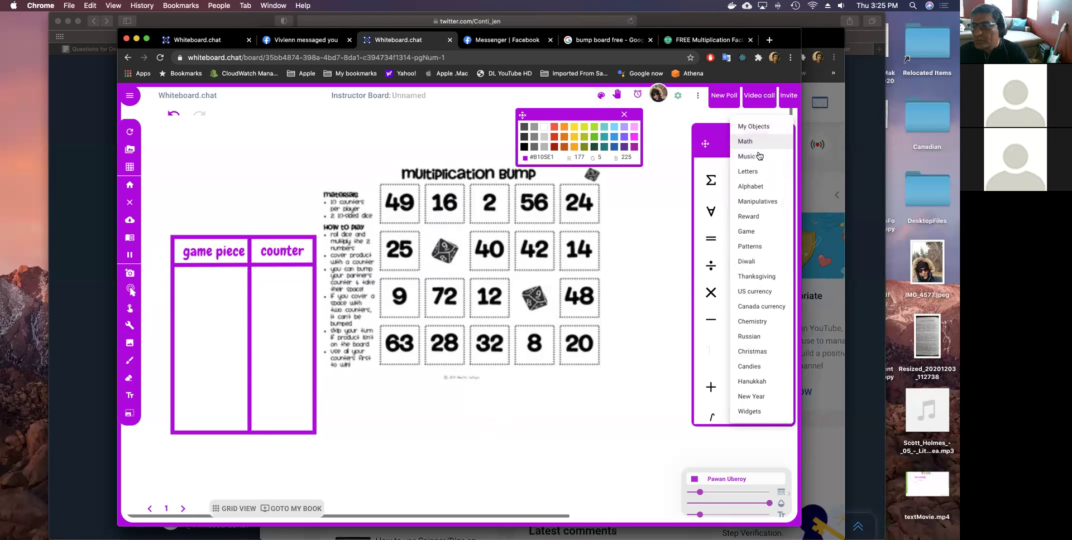
{"action": "left_click", "coordinate": [743, 353]}
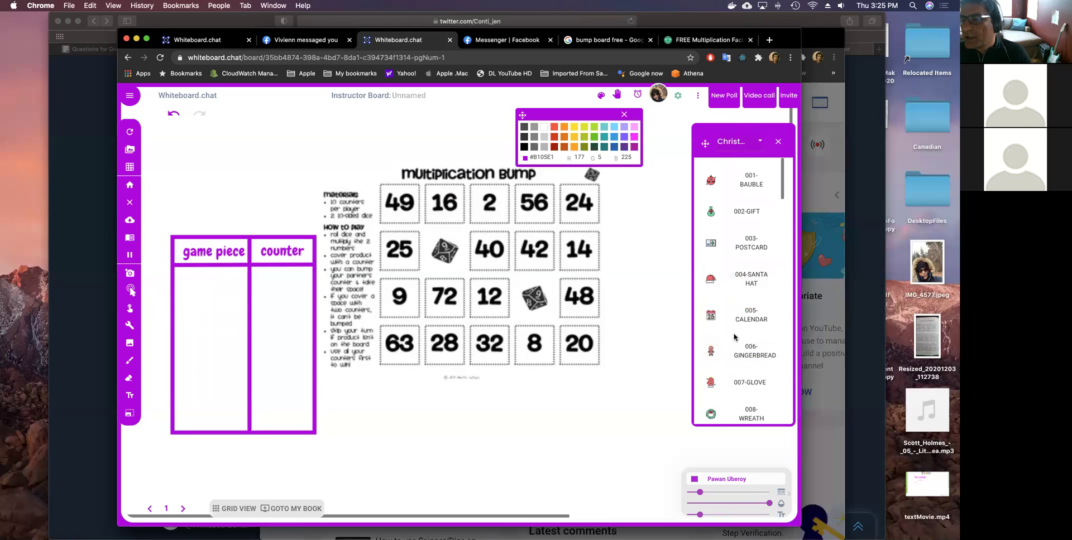
{"action": "left_click_drag", "start_coordinate": [731, 357], "coordinate": [403, 418]}
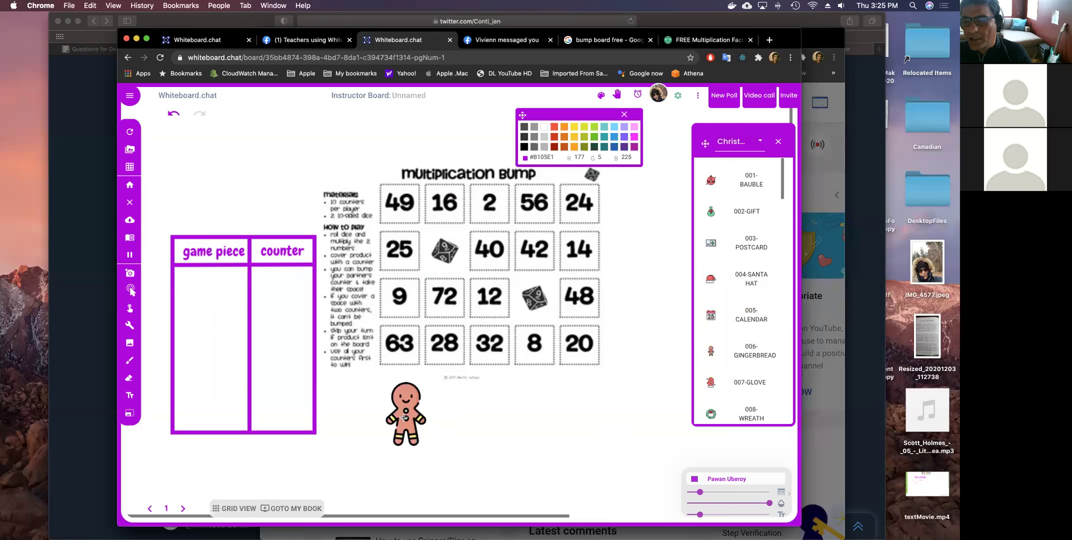
Add a snowman, a Christmas tree and a snowflake from the Christmas collection below the board, then close the palettes.
{"action": "scroll", "coordinate": [749, 352], "scroll_direction": "down", "scroll_amount": 3}
{"action": "scroll", "coordinate": [749, 352], "scroll_direction": "down", "scroll_amount": 5}
{"action": "left_click_drag", "start_coordinate": [718, 343], "coordinate": [508, 456]}
{"action": "left_click_drag", "start_coordinate": [722, 413], "coordinate": [571, 418]}
{"action": "scroll", "coordinate": [756, 369], "scroll_direction": "down", "scroll_amount": 5}
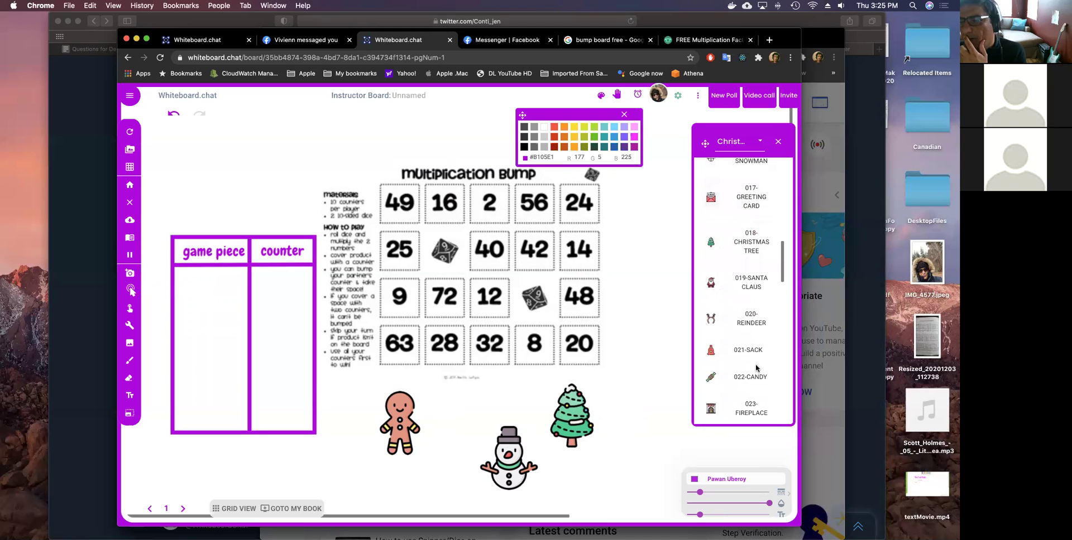
{"action": "scroll", "coordinate": [756, 368], "scroll_direction": "up", "scroll_amount": 8}
{"action": "left_click_drag", "start_coordinate": [739, 295], "coordinate": [619, 483]}
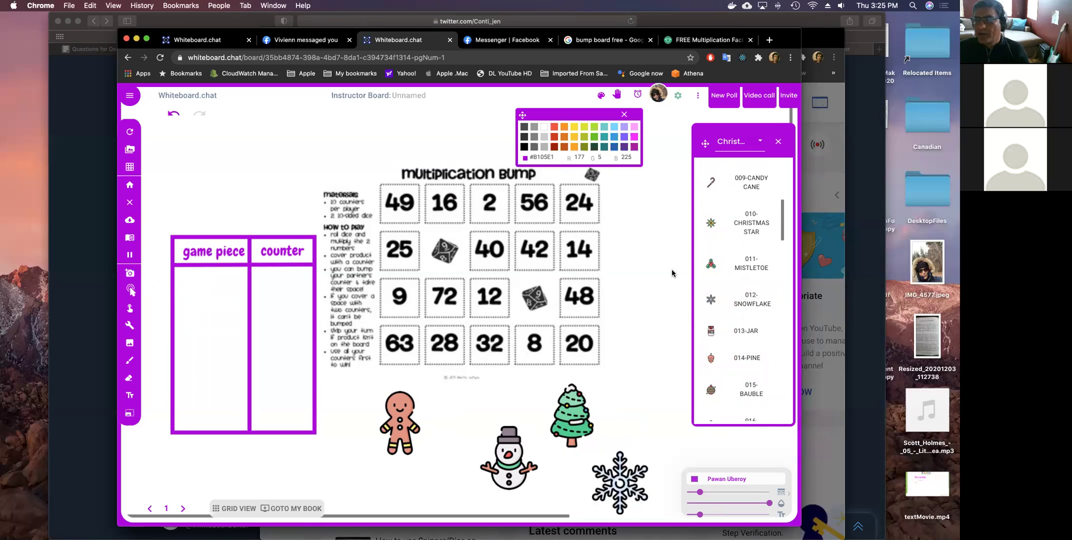
{"action": "left_click", "coordinate": [601, 97]}
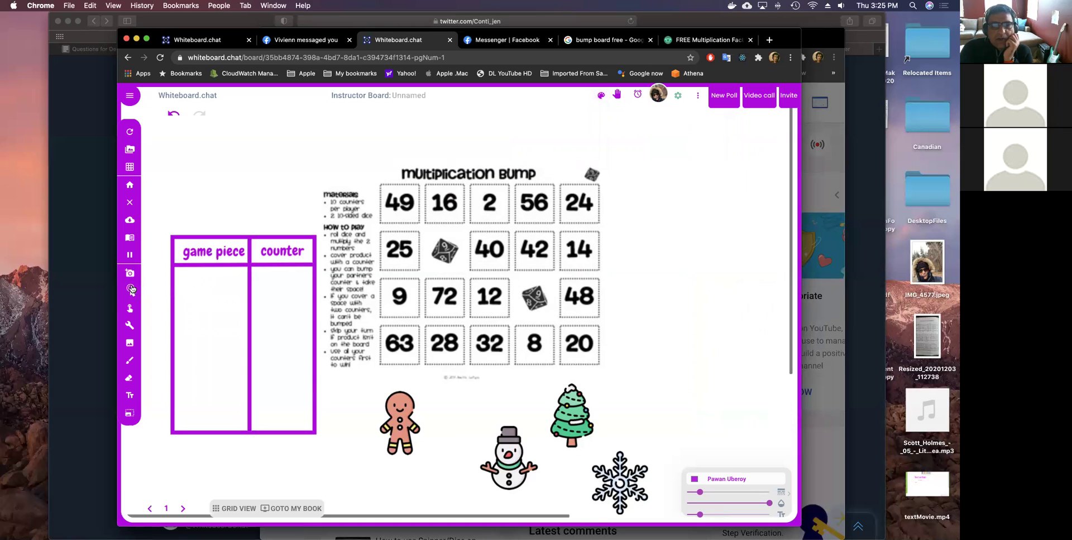
Shrink the gingerbread man, snowman, Christmas tree and snowflake to small game-token size.
{"action": "left_click", "coordinate": [130, 289]}
{"action": "left_click", "coordinate": [427, 414]}
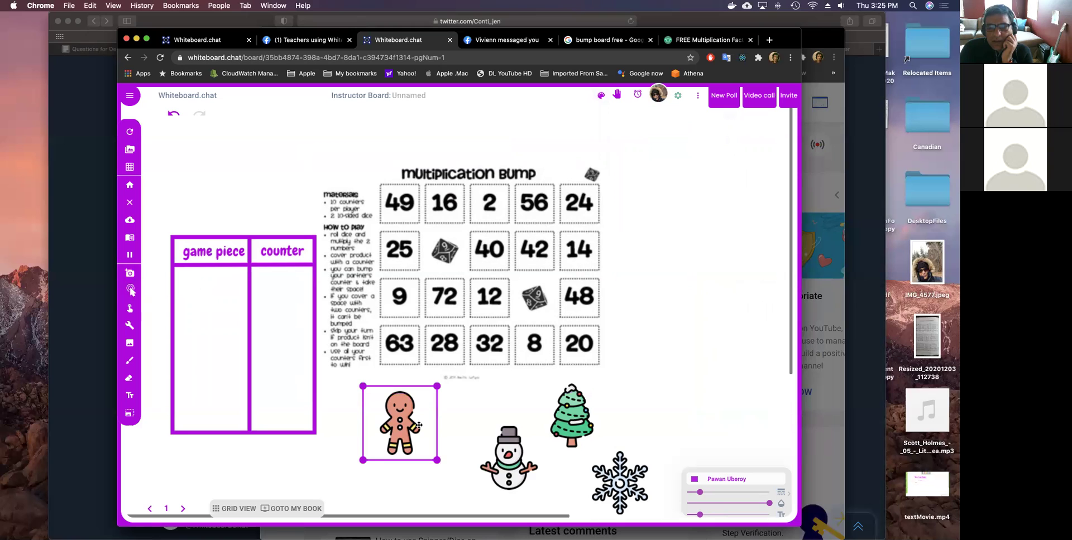
{"action": "left_click_drag", "start_coordinate": [431, 456], "coordinate": [420, 443]}
{"action": "left_click", "coordinate": [516, 479]}
{"action": "left_click_drag", "start_coordinate": [546, 495], "coordinate": [525, 479]}
{"action": "left_click", "coordinate": [578, 436]}
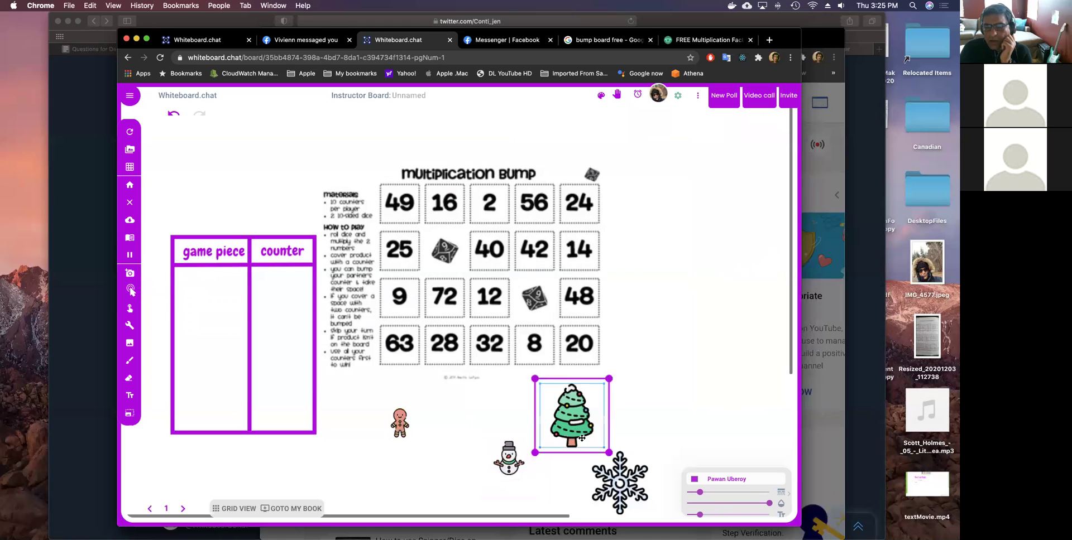
{"action": "left_click_drag", "start_coordinate": [597, 445], "coordinate": [592, 438]}
{"action": "left_click", "coordinate": [620, 467]}
{"action": "left_click_drag", "start_coordinate": [657, 446], "coordinate": [640, 463]}
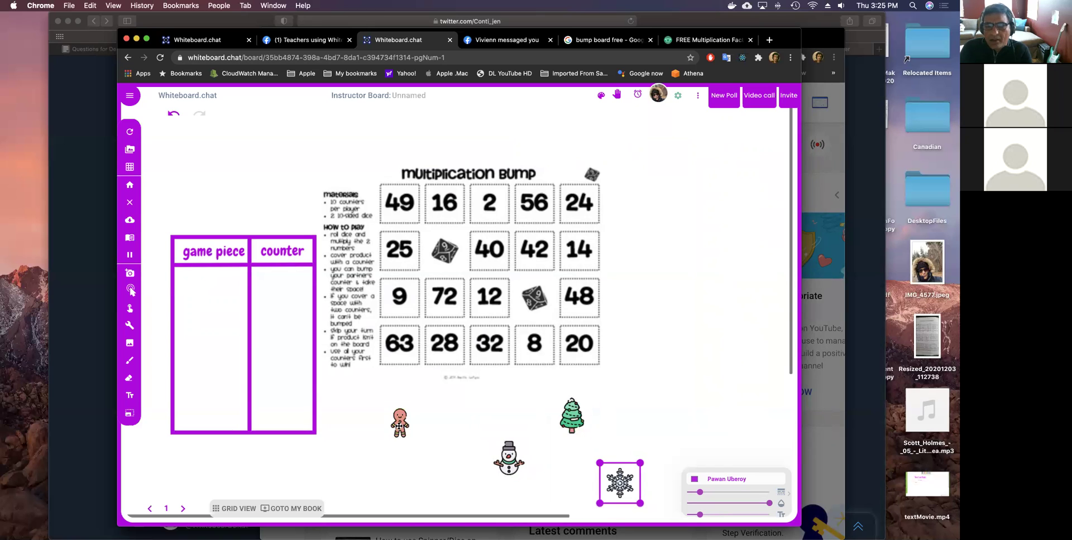
Move the gingerbread man and snowman into the "game piece" column, and the tree and snowflake into the "counter" column.
{"action": "left_click_drag", "start_coordinate": [399, 425], "coordinate": [207, 295]}
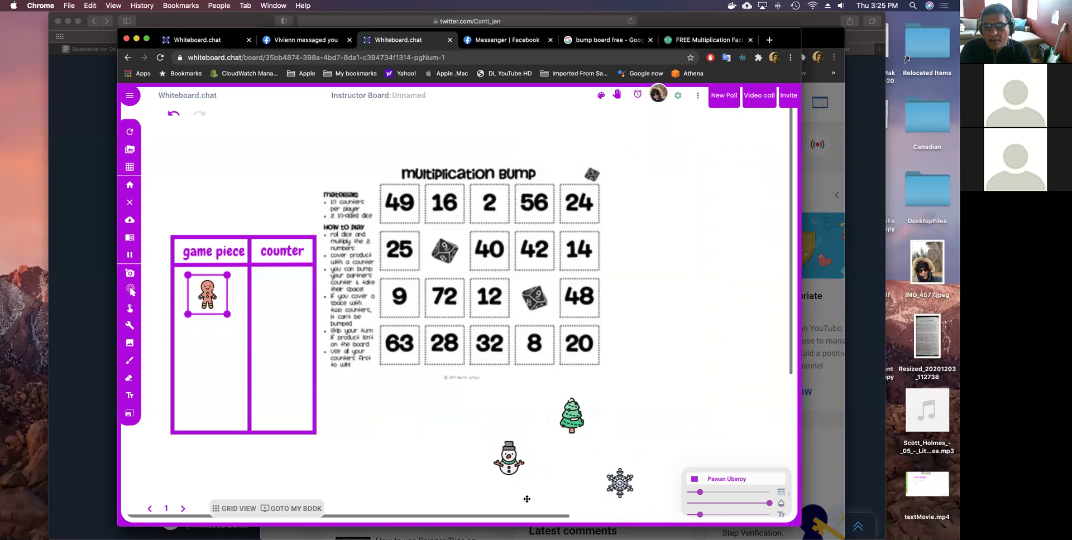
{"action": "left_click_drag", "start_coordinate": [508, 459], "coordinate": [209, 366]}
{"action": "left_click_drag", "start_coordinate": [569, 424], "coordinate": [277, 294]}
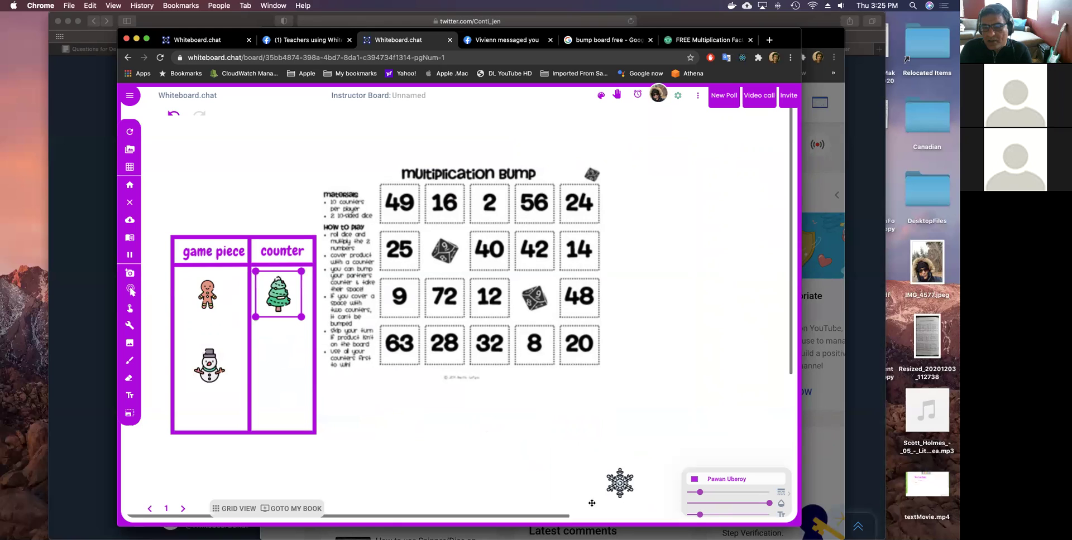
{"action": "left_click_drag", "start_coordinate": [618, 484], "coordinate": [266, 363]}
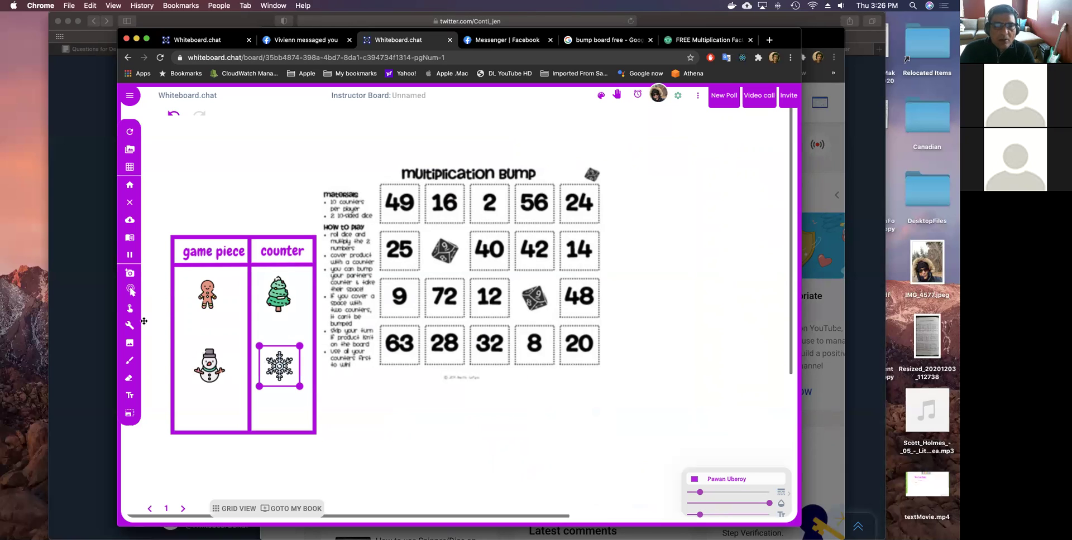
Apply "Students can move" to the gingerbread man and the snowman game pieces.
{"action": "right_click", "coordinate": [282, 298]}
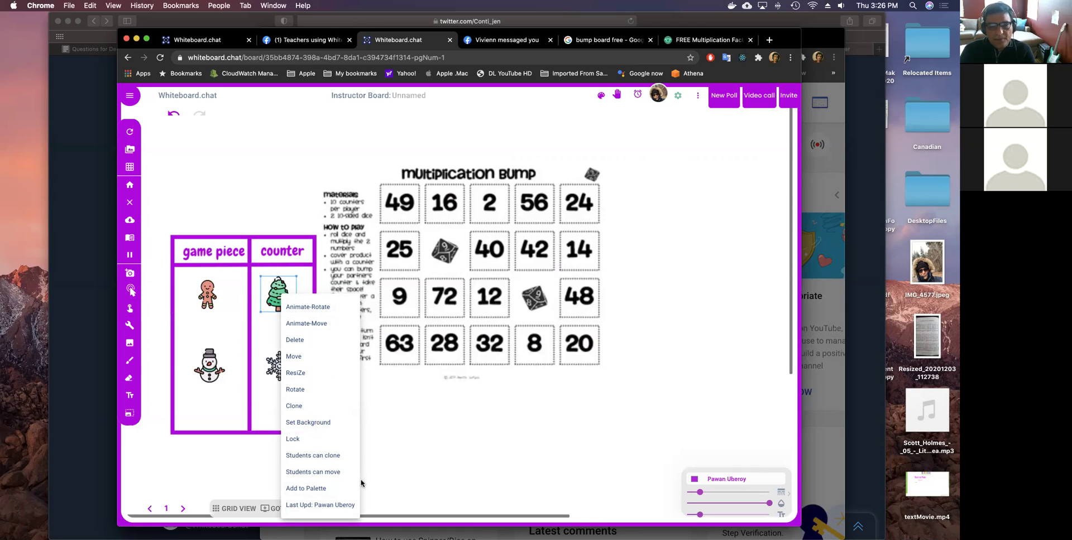
{"action": "left_click", "coordinate": [397, 457]}
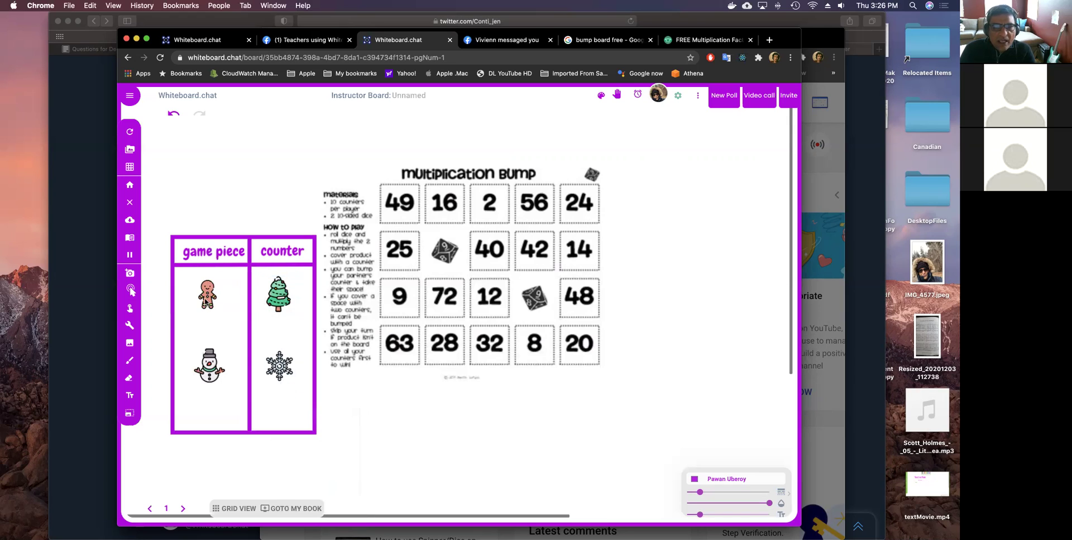
{"action": "left_click", "coordinate": [208, 297]}
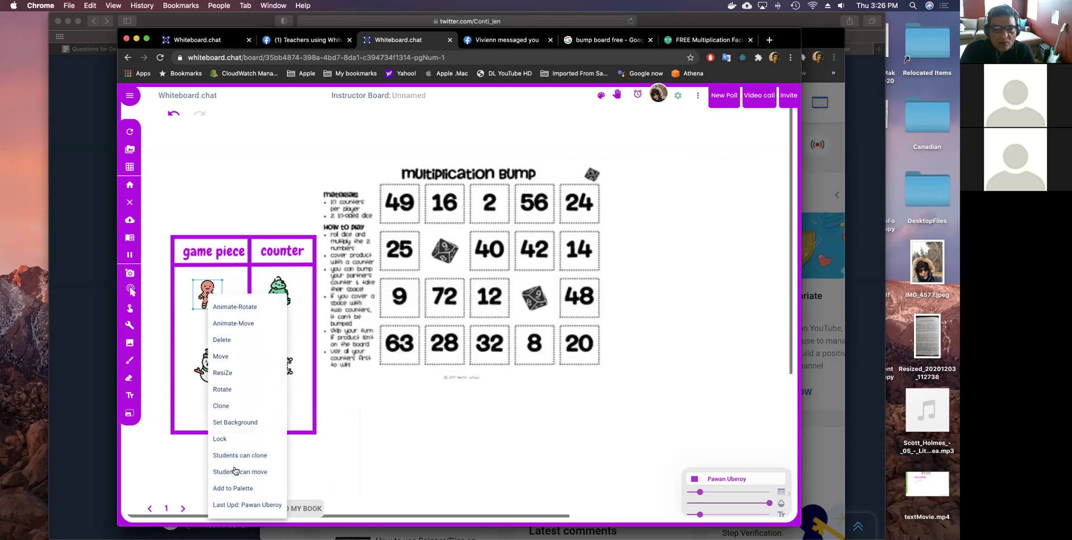
{"action": "left_click", "coordinate": [234, 473]}
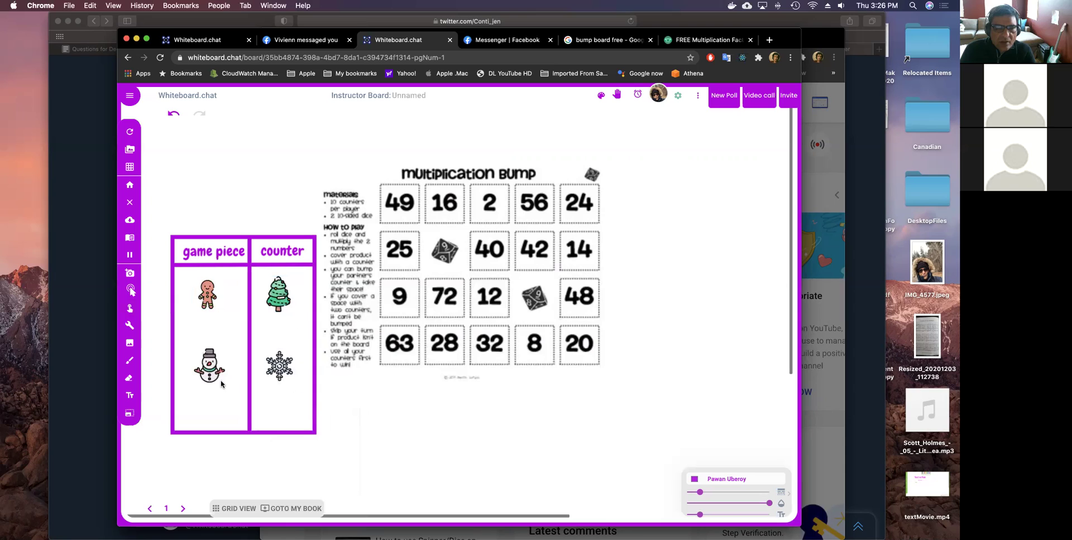
{"action": "left_click", "coordinate": [208, 368]}
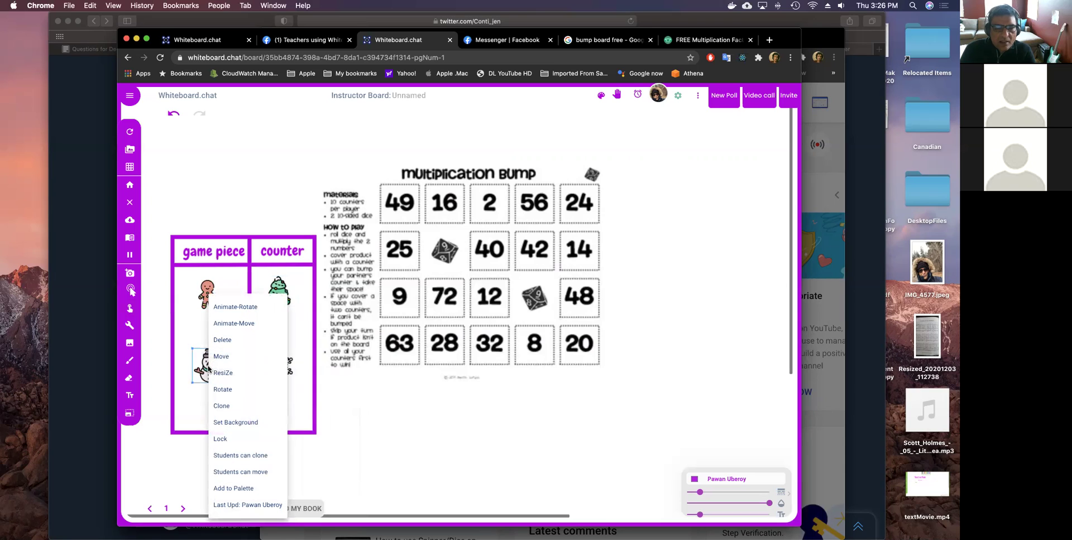
{"action": "left_click", "coordinate": [234, 472]}
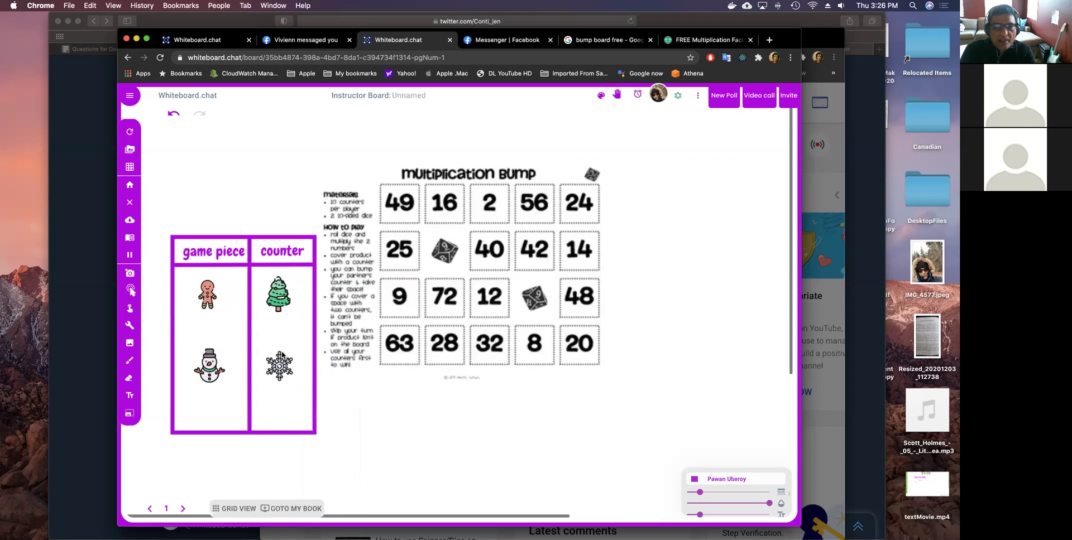
Apply "Students can clone" to the Christmas tree and the snowflake in the "counter" column.
{"action": "right_click", "coordinate": [282, 295]}
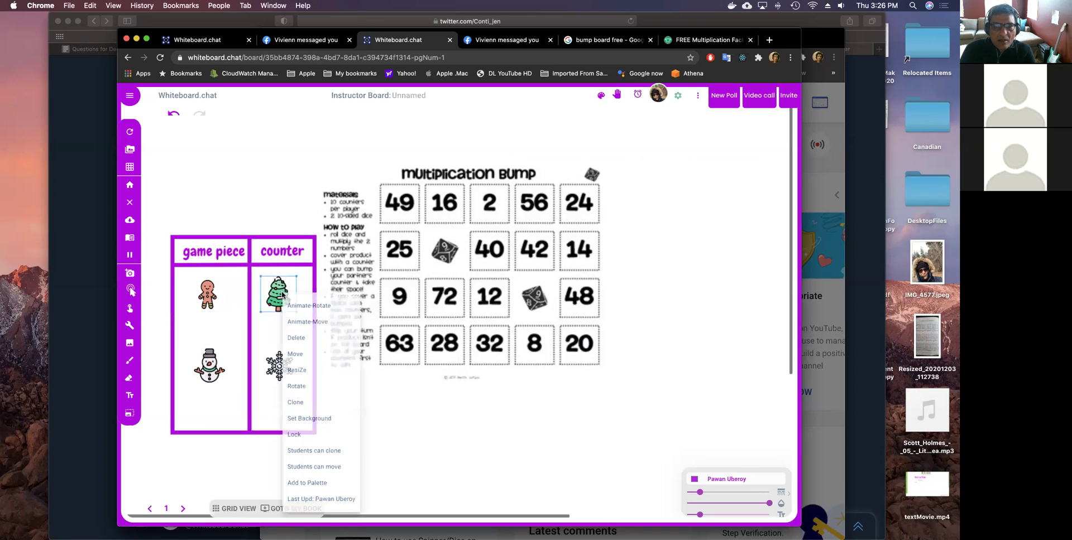
{"action": "left_click", "coordinate": [314, 455]}
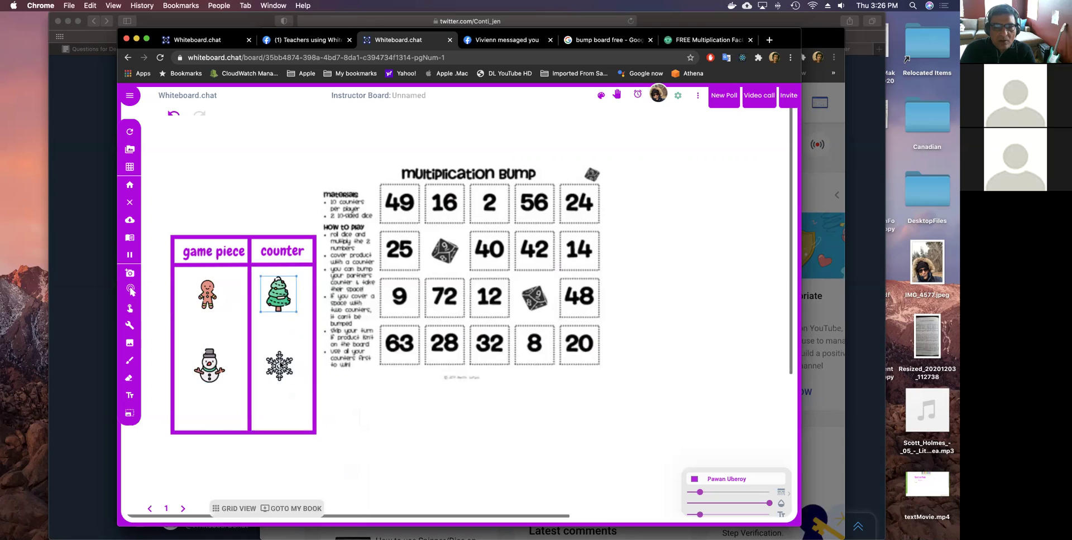
{"action": "right_click", "coordinate": [279, 365]}
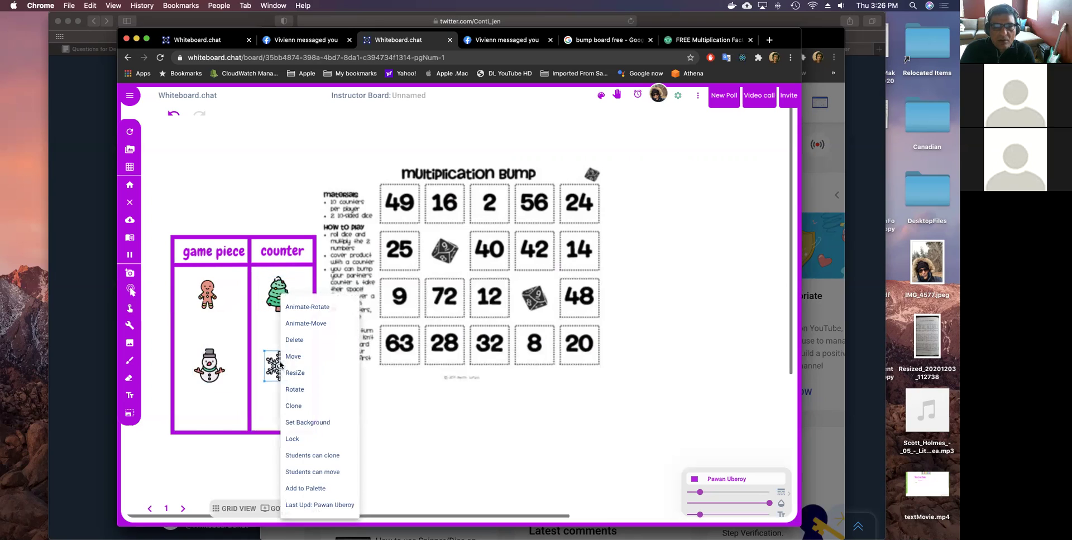
{"action": "left_click", "coordinate": [319, 457]}
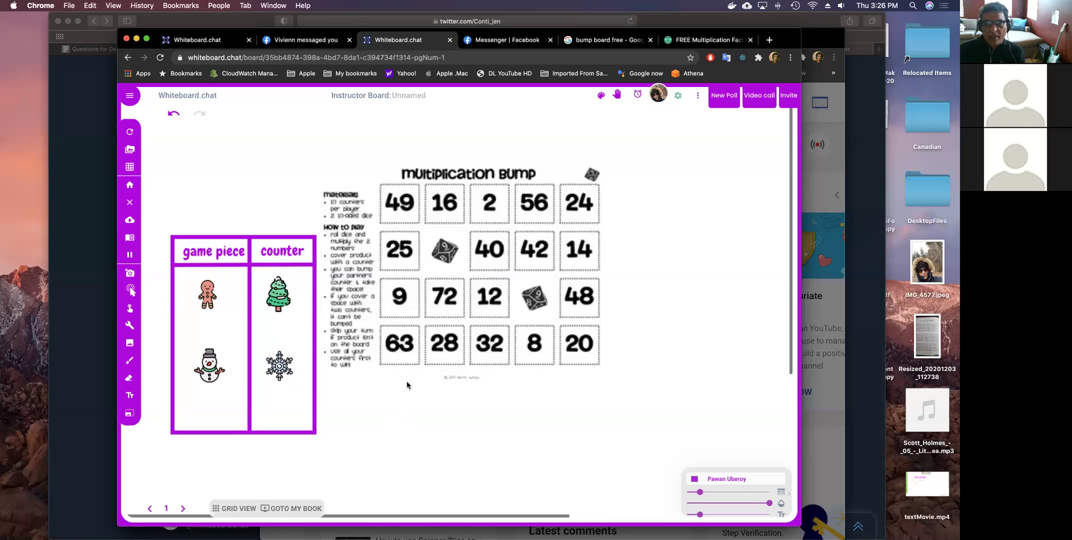
Rename the unnamed instructor board as Game1.
{"action": "left_click", "coordinate": [410, 100]}
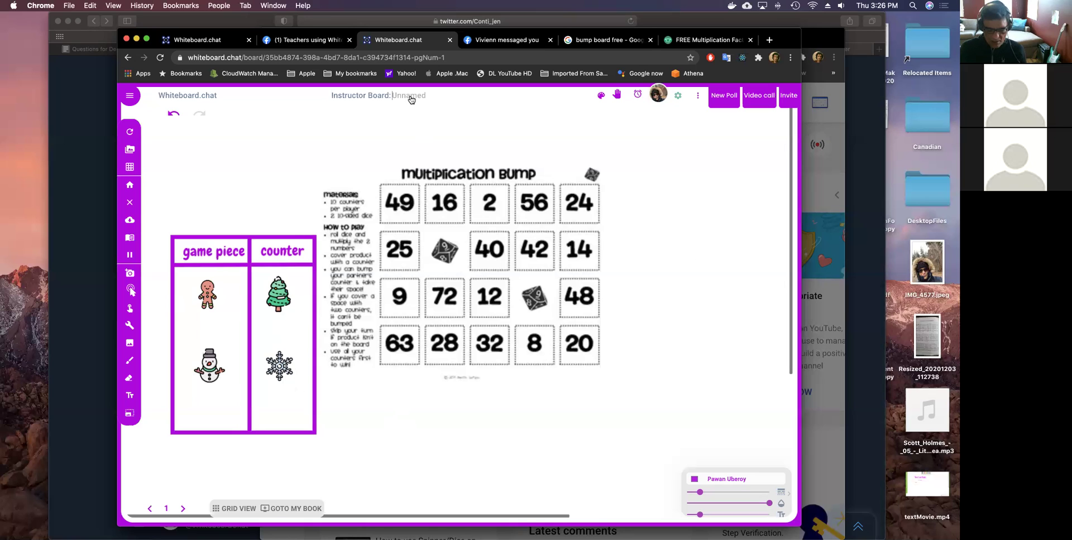
{"action": "type", "text": "Game1"}
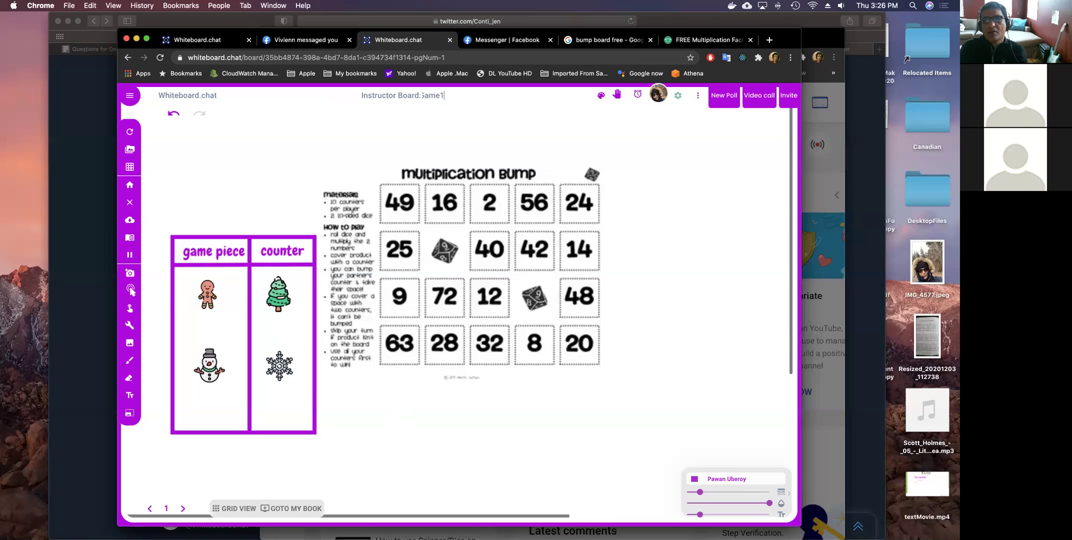
{"action": "key", "text": "Return"}
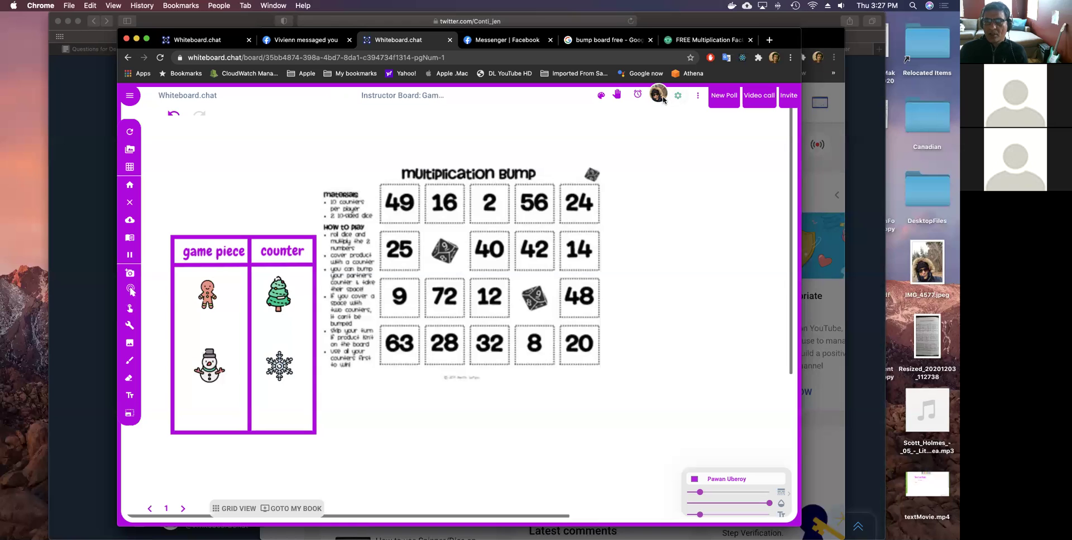
Create a group board named g1 with the preassigned student ID g1 as its chosen member.
{"action": "left_click", "coordinate": [659, 95]}
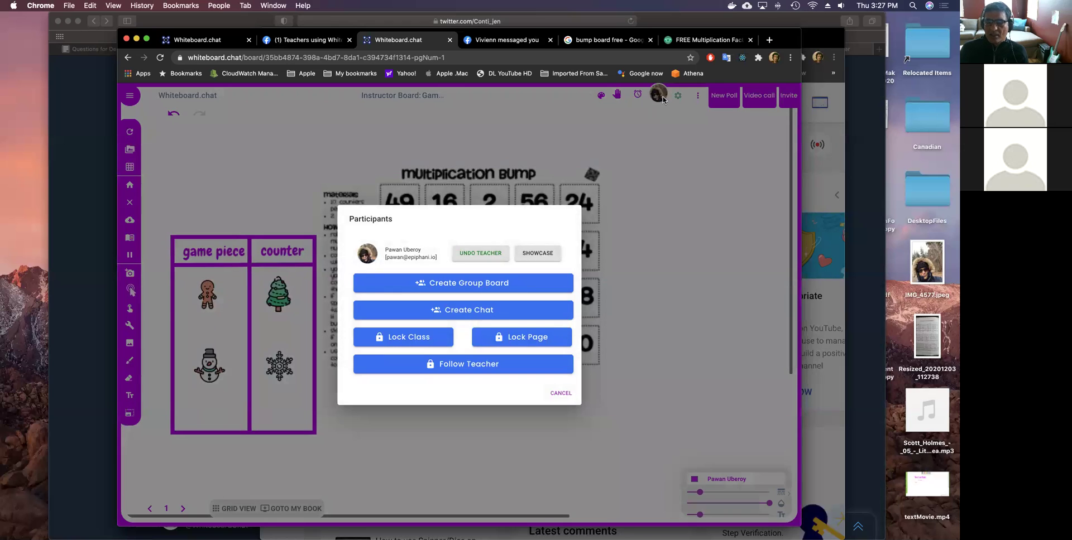
{"action": "left_click", "coordinate": [482, 276]}
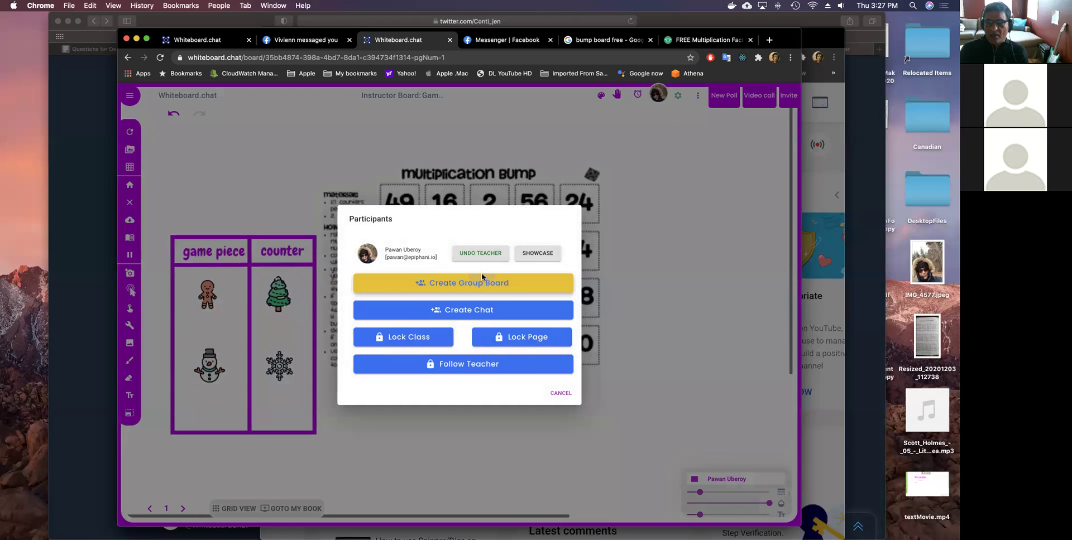
{"action": "left_click", "coordinate": [436, 220]}
{"action": "type", "text": "g1"}
{"action": "left_click", "coordinate": [514, 219]}
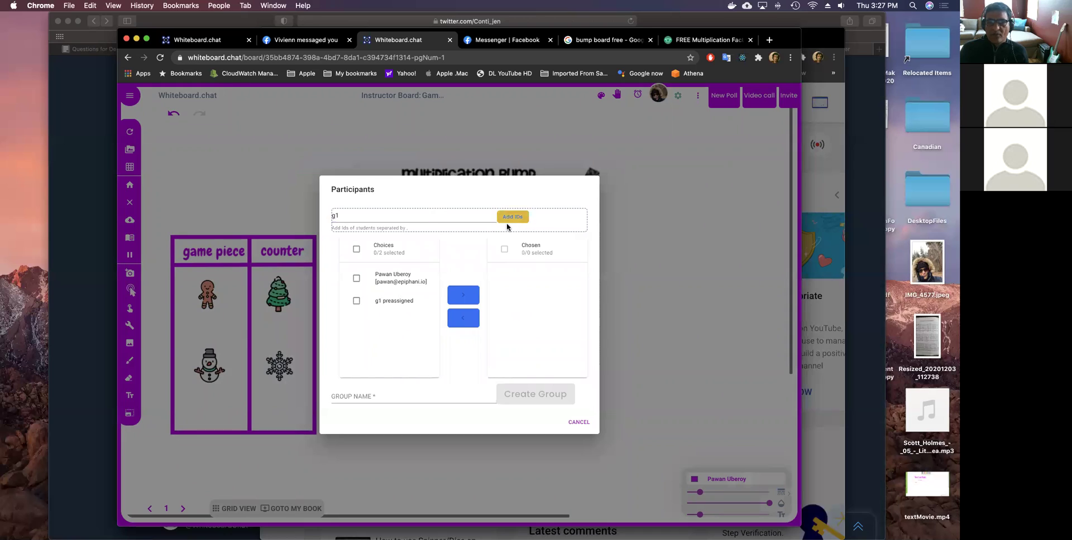
{"action": "left_click", "coordinate": [388, 304]}
{"action": "left_click", "coordinate": [462, 294]}
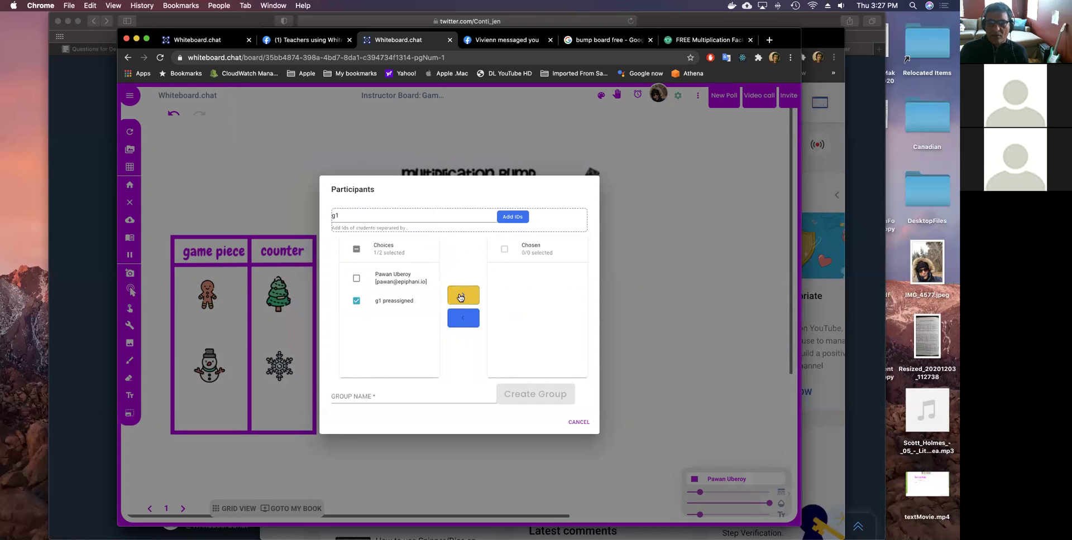
{"action": "left_click", "coordinate": [393, 397]}
{"action": "type", "text": "g1"}
{"action": "left_click", "coordinate": [510, 406]}
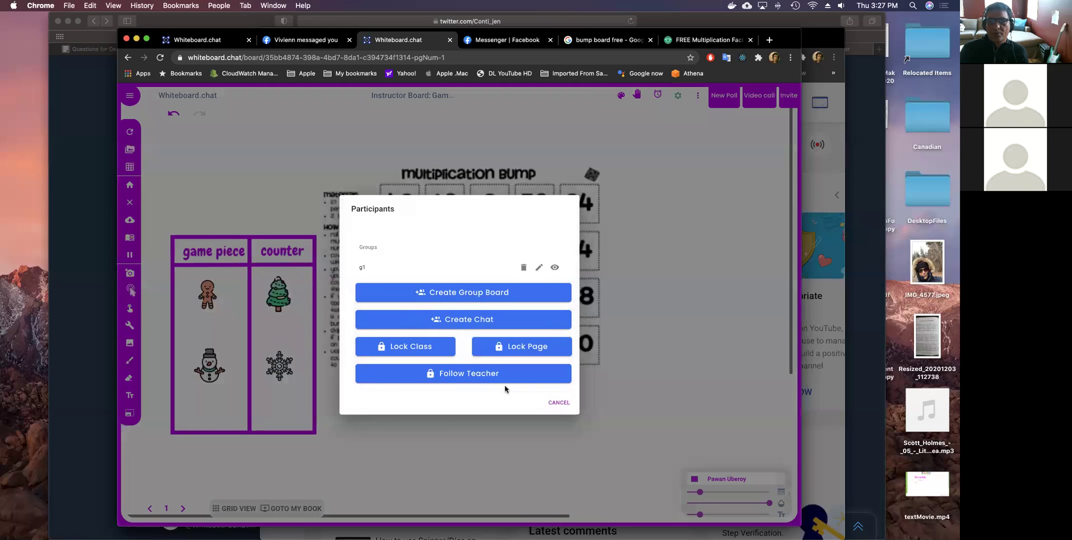
Create a second group board named g2 with the preassigned student ID g2 and close the participants dialog.
{"action": "left_click", "coordinate": [460, 291]}
{"action": "left_click", "coordinate": [384, 216]}
{"action": "type", "text": "g2"}
{"action": "left_click", "coordinate": [505, 222]}
{"action": "left_click", "coordinate": [390, 278]}
{"action": "left_click", "coordinate": [463, 295]}
{"action": "left_click", "coordinate": [392, 392]}
{"action": "type", "text": "g2"}
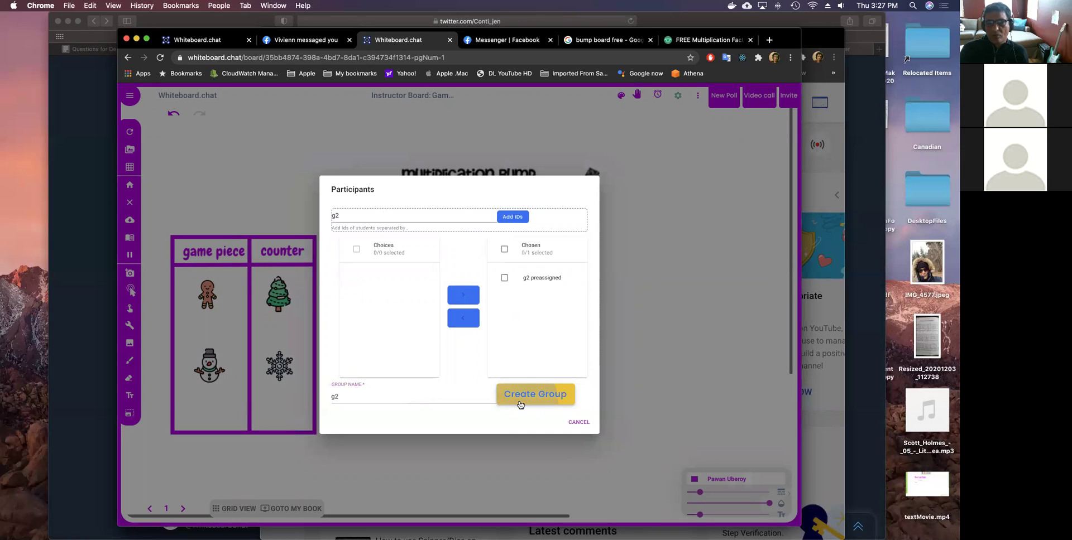
{"action": "left_click", "coordinate": [519, 402]}
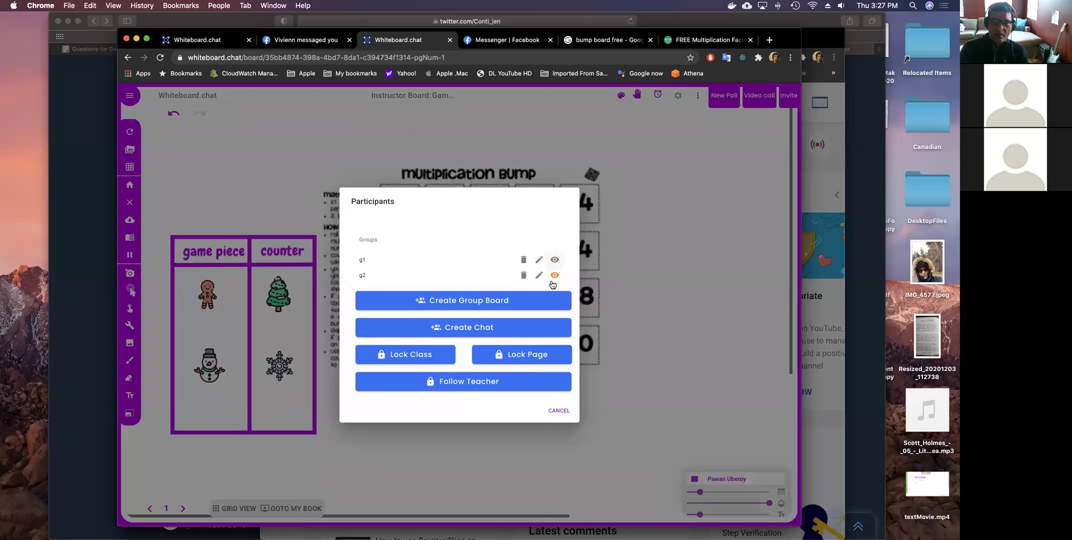
{"action": "left_click", "coordinate": [562, 416]}
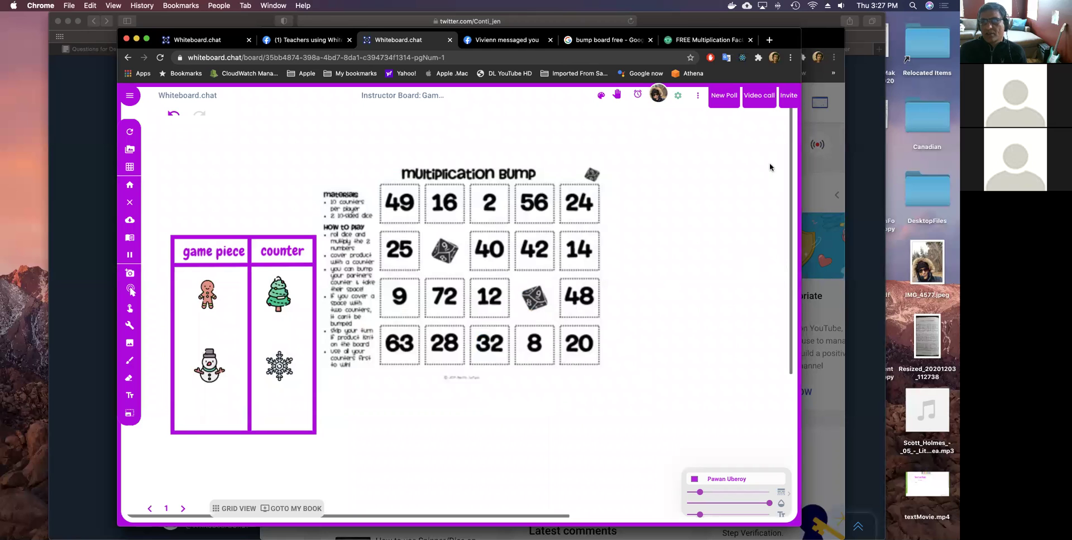
Move and enlarge the instructor's browser window, and copy the board's invite URL for participants.
{"action": "left_click_drag", "start_coordinate": [751, 40], "coordinate": [644, 27]}
{"action": "left_click_drag", "start_coordinate": [695, 511], "coordinate": [663, 539]}
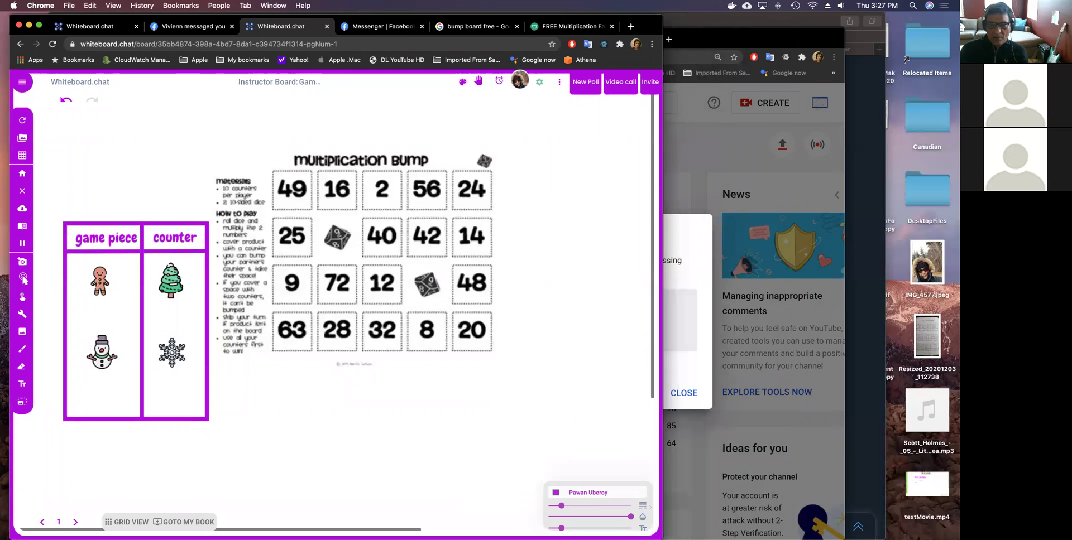
{"action": "left_click", "coordinate": [650, 82]}
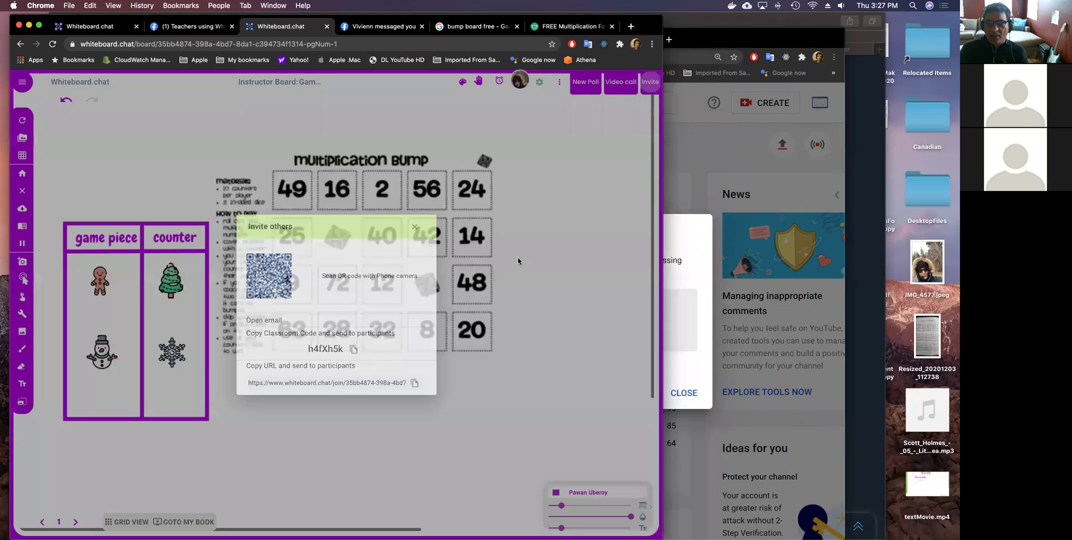
{"action": "left_click", "coordinate": [414, 384]}
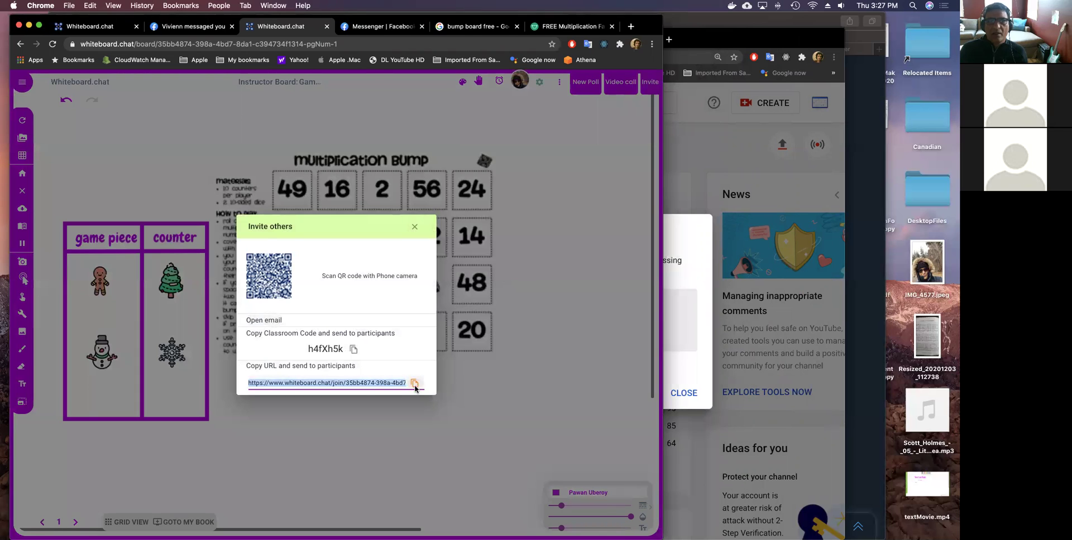
Open the copied invite URL in a new incognito window, sized smaller and placed beside the instructor board.
{"action": "left_click", "coordinate": [75, 6]}
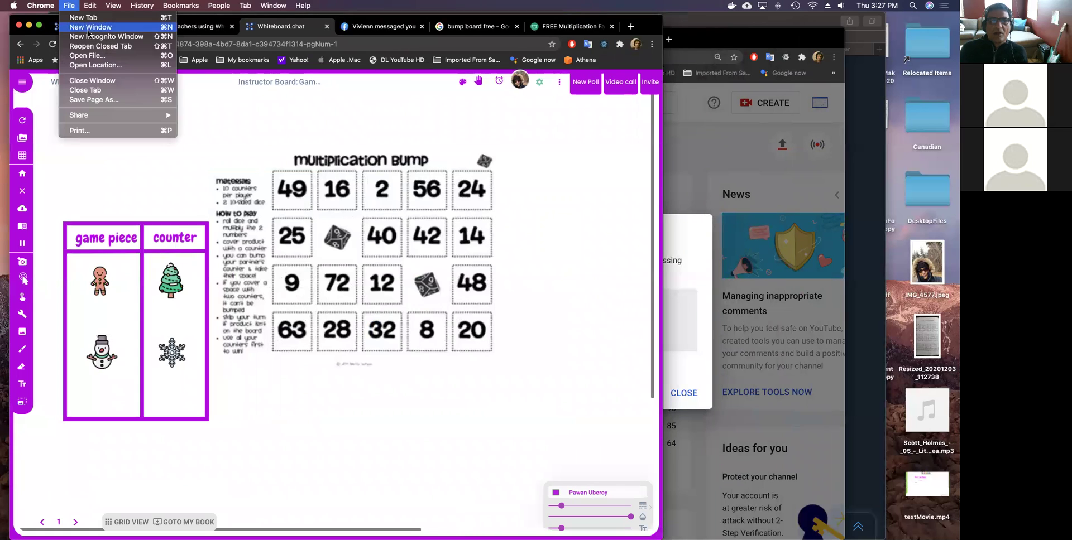
{"action": "left_click", "coordinate": [186, 119]}
{"action": "left_click_drag", "start_coordinate": [224, 29], "coordinate": [509, 28]}
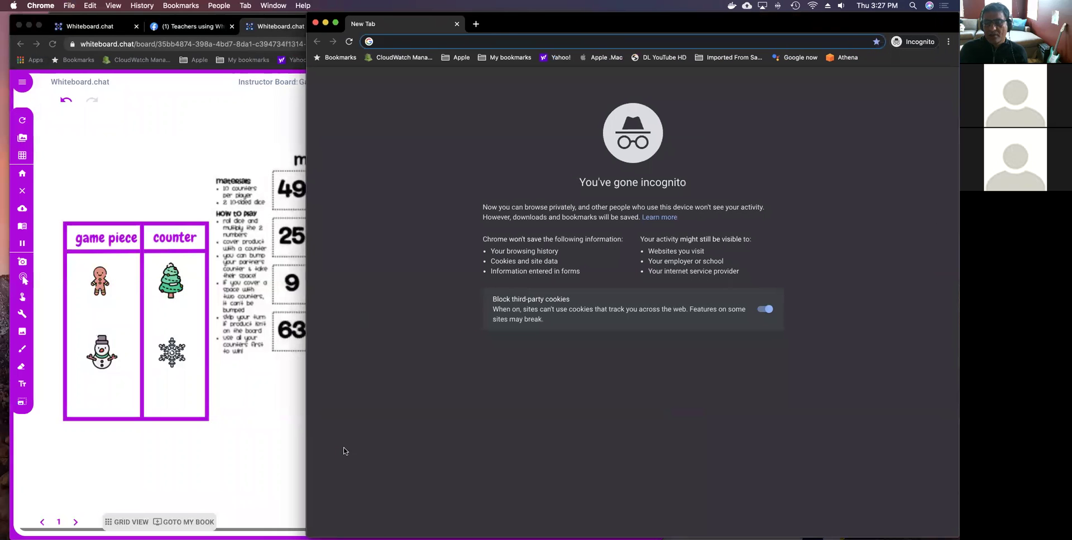
{"action": "left_click_drag", "start_coordinate": [307, 537], "coordinate": [421, 462]}
{"action": "key", "text": "super+v"}
{"action": "key", "text": "Return"}
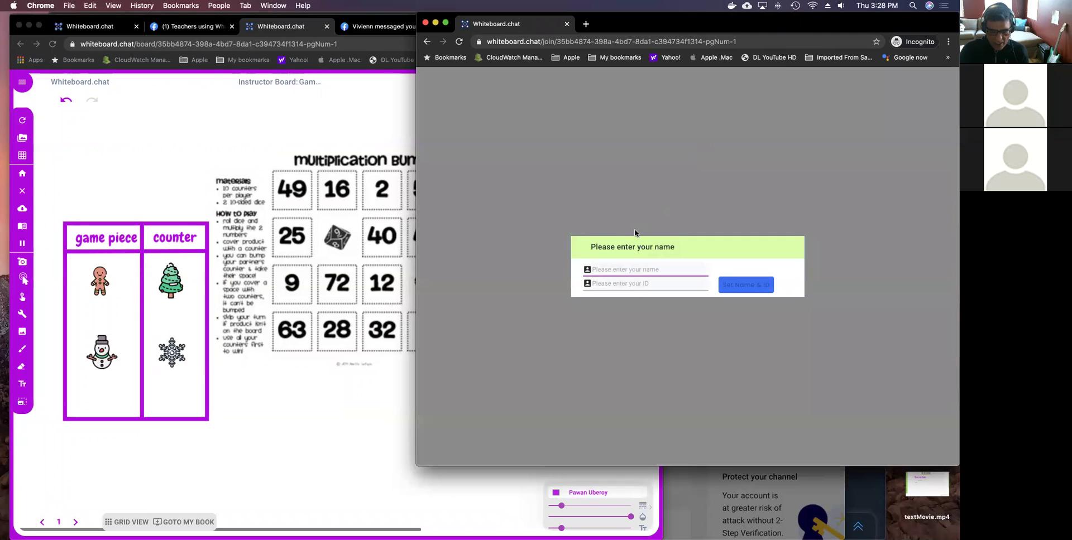
Join the board under the name Student with the ID g1.
{"action": "type", "text": "Student"}
{"action": "key", "text": "Tab"}
{"action": "type", "text": "g"}
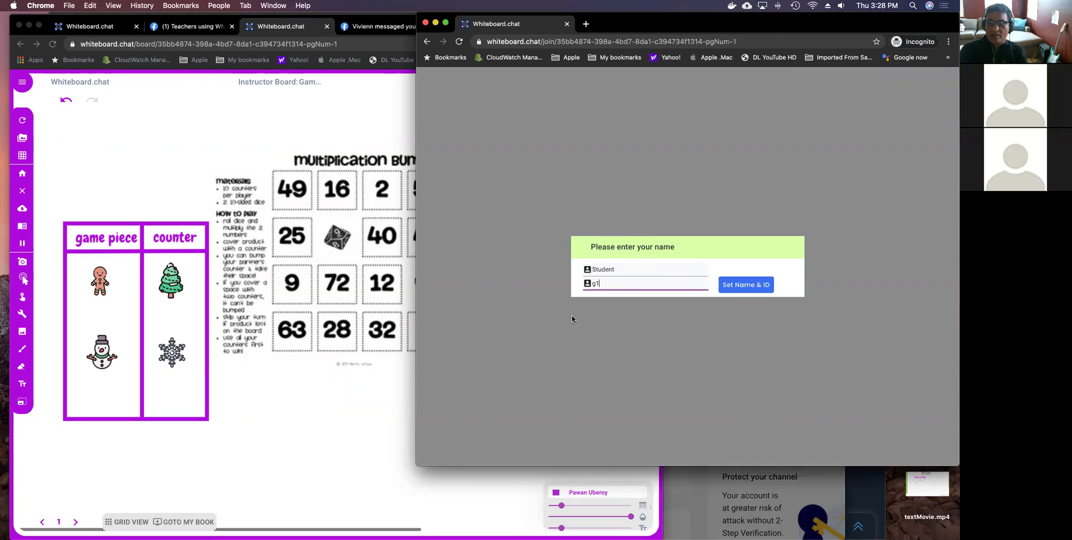
{"action": "left_click", "coordinate": [741, 286]}
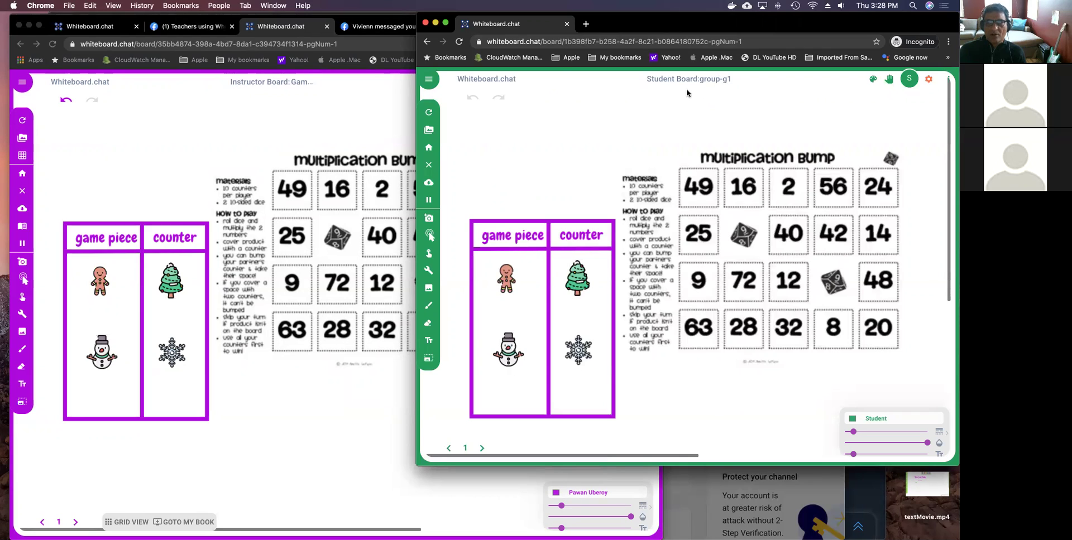
Switch to Firefox and open the copied invite URL in a new window.
{"action": "key", "text": "super+space"}
{"action": "type", "text": "f"}
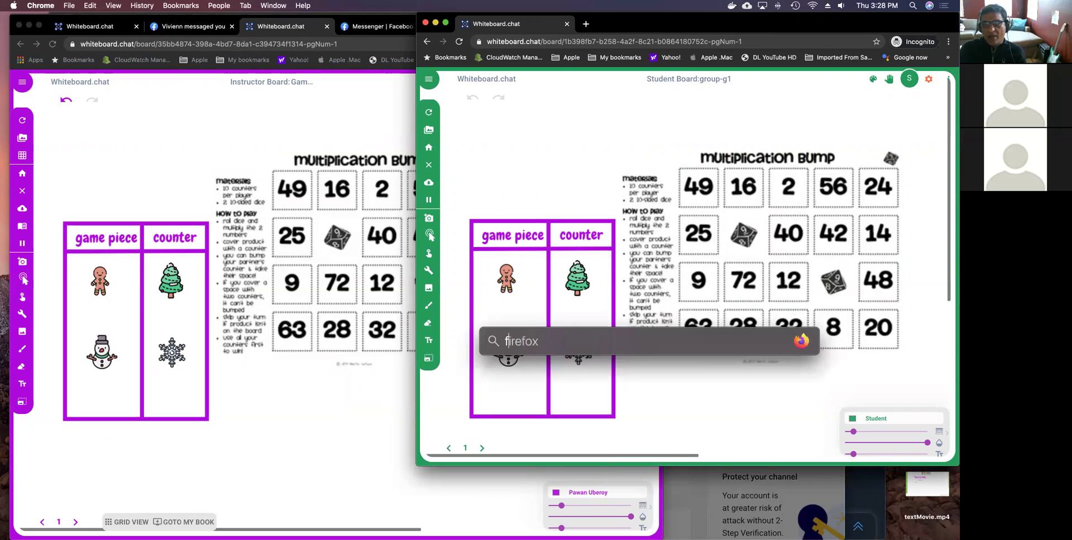
{"action": "key", "text": "Return"}
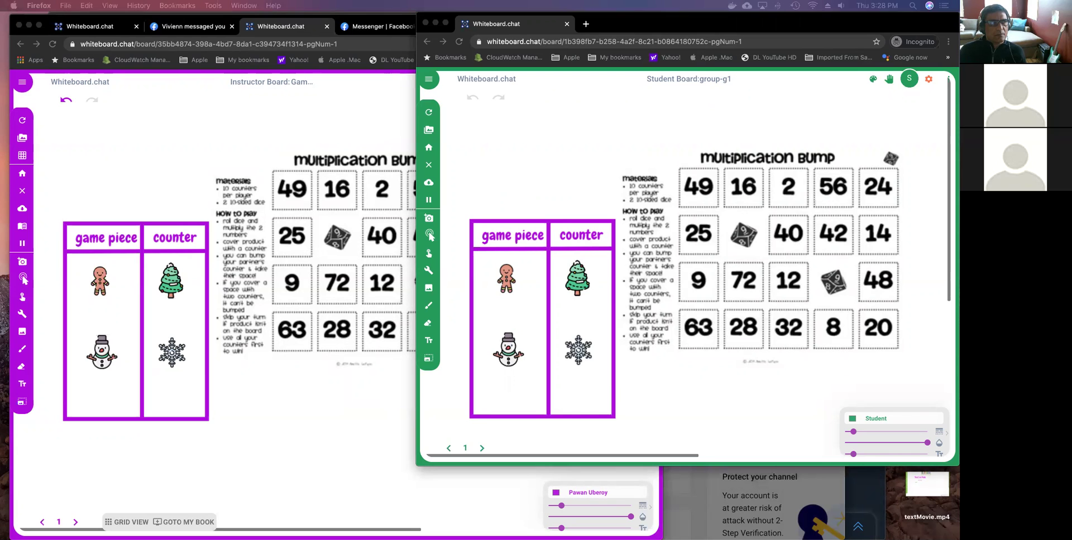
{"action": "key", "text": "super+n"}
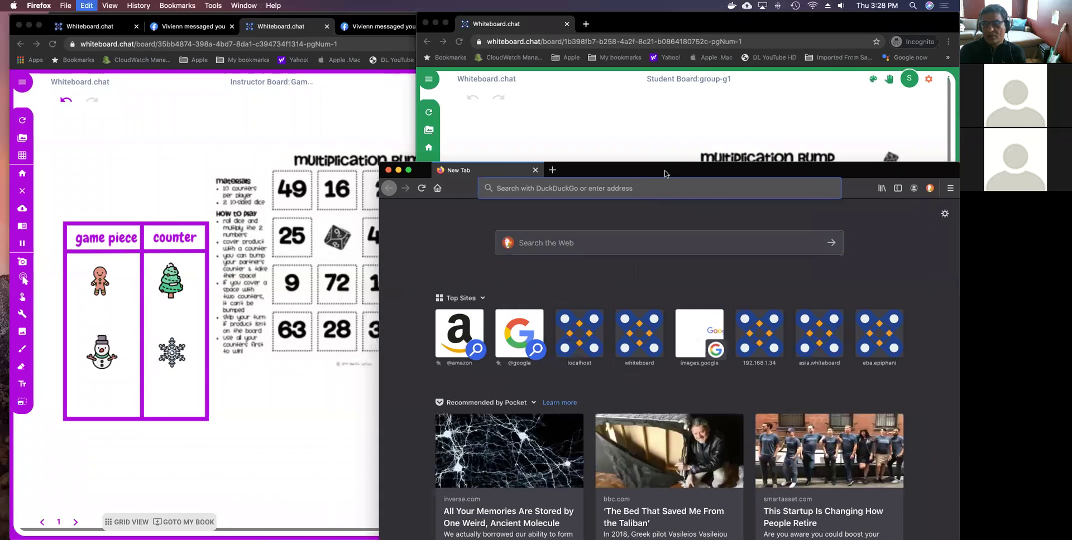
{"action": "key", "text": "super+v"}
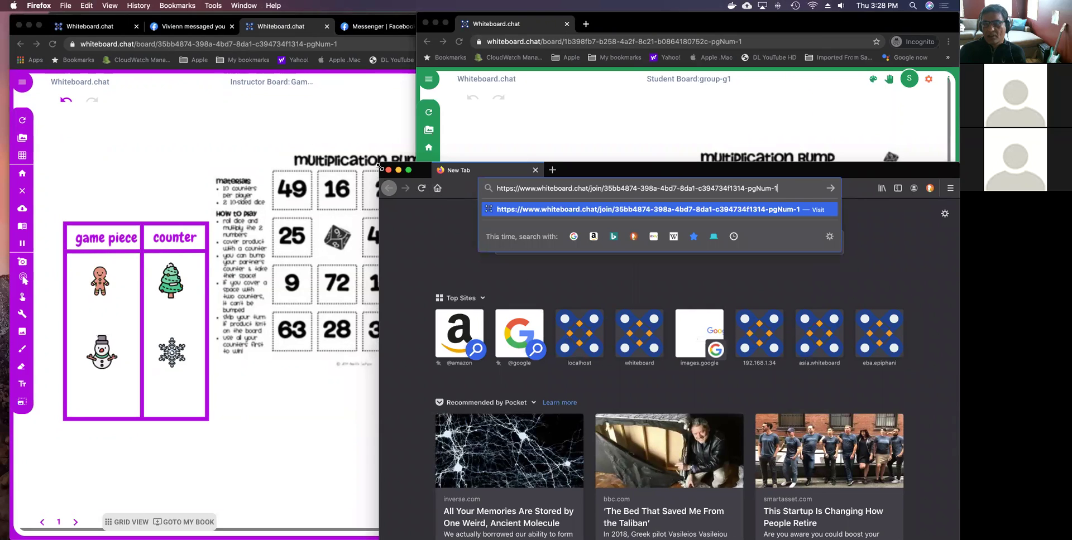
{"action": "key", "text": "Return"}
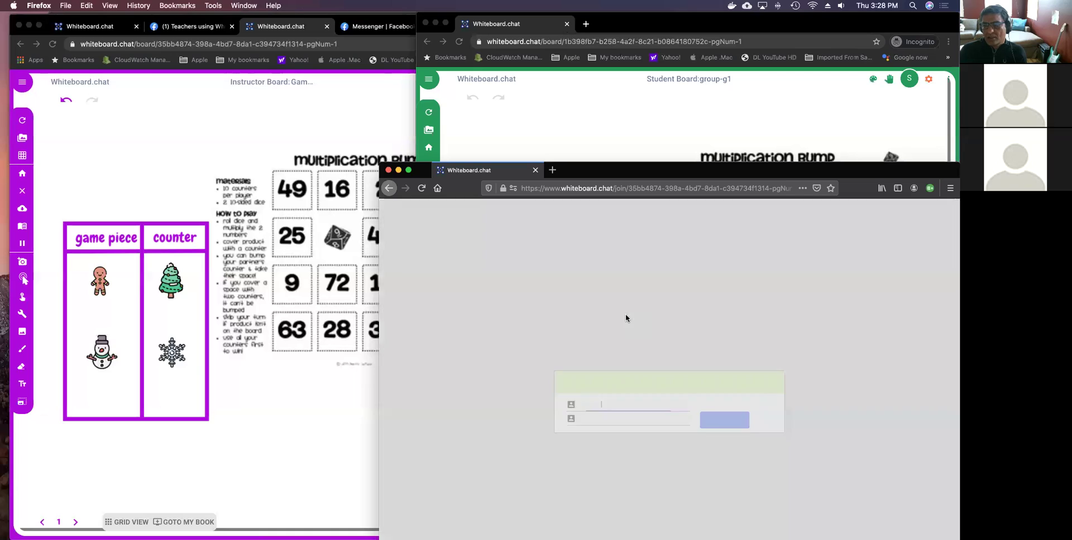
Join as Student2 with the ID g1, and arrange the two student windows so both group boards can be seen.
{"action": "left_click", "coordinate": [572, 419]}
{"action": "type", "text": "g1"}
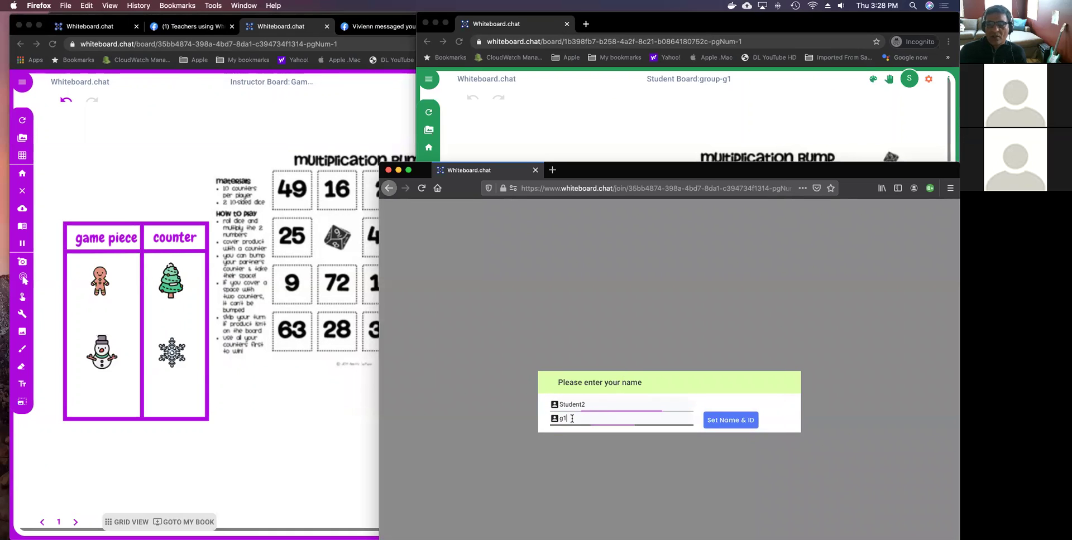
{"action": "left_click", "coordinate": [733, 420]}
{"action": "left_click", "coordinate": [734, 421]}
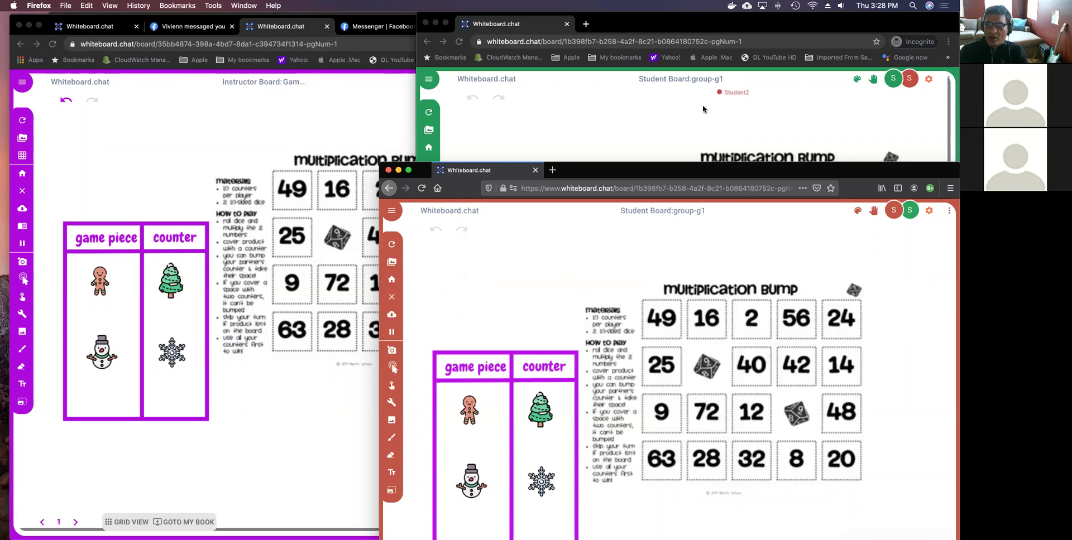
{"action": "left_click_drag", "start_coordinate": [727, 173], "coordinate": [402, 132]}
{"action": "left_click_drag", "start_coordinate": [755, 36], "coordinate": [795, 35]}
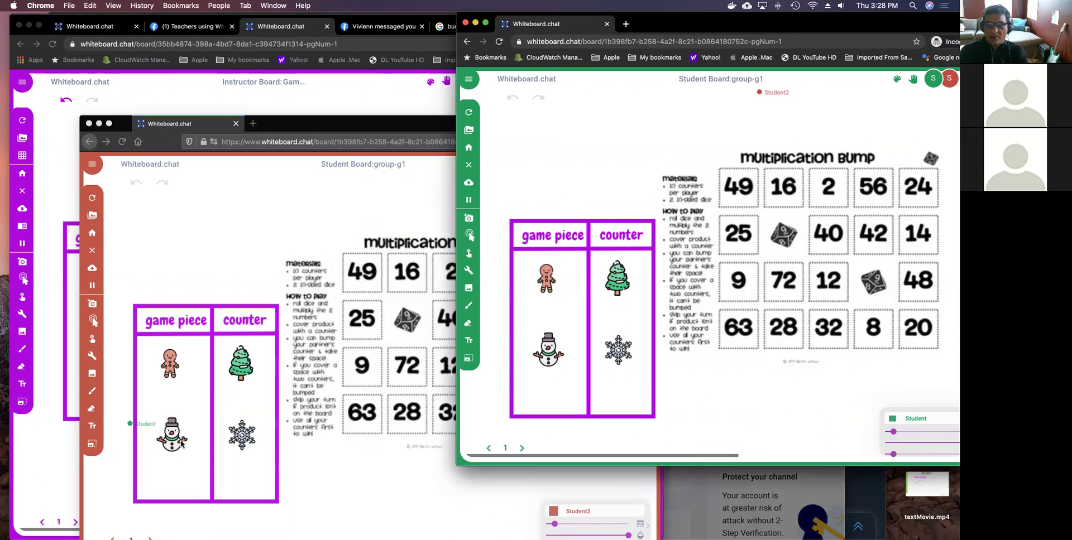
Show a single dice on Student's group-g1 board and roll it.
{"action": "left_click", "coordinate": [470, 272]}
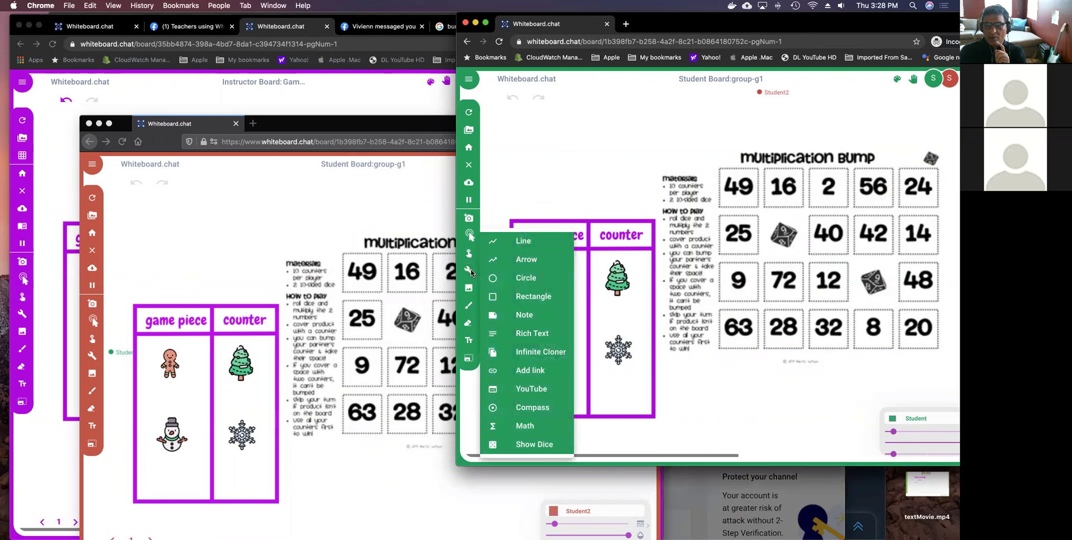
{"action": "left_click", "coordinate": [533, 445]}
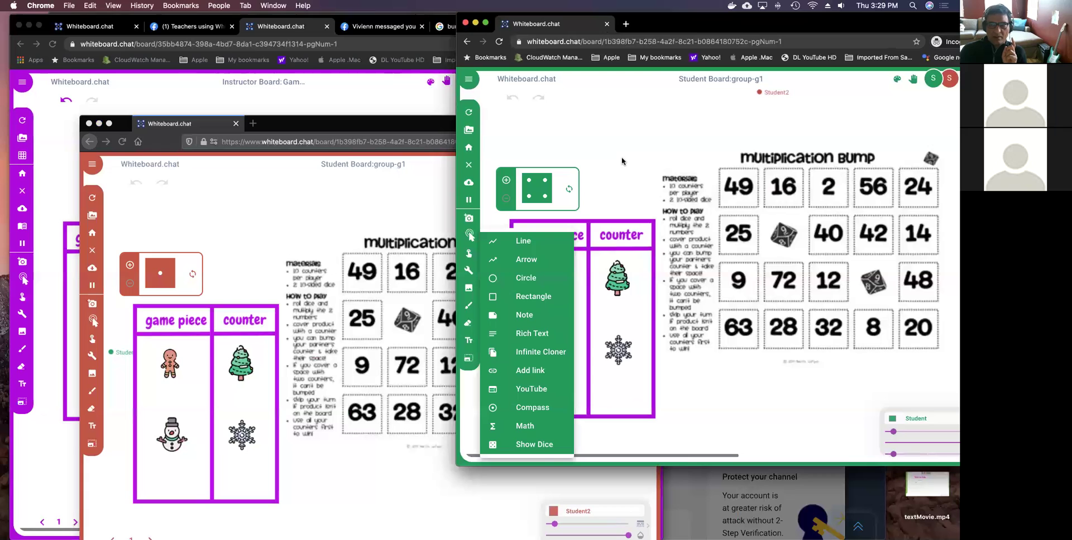
{"action": "left_click", "coordinate": [609, 170]}
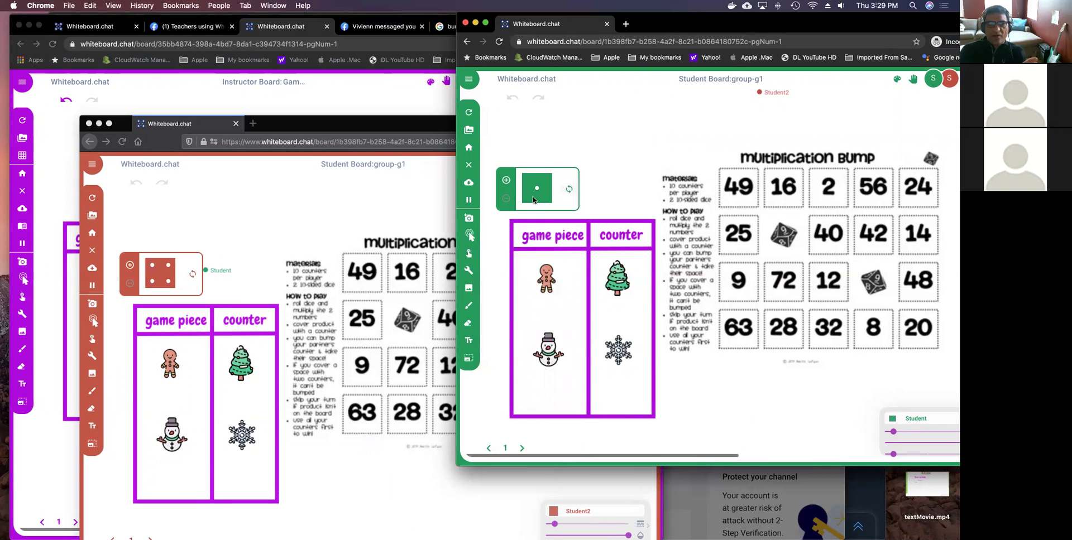
{"action": "left_click", "coordinate": [569, 192]}
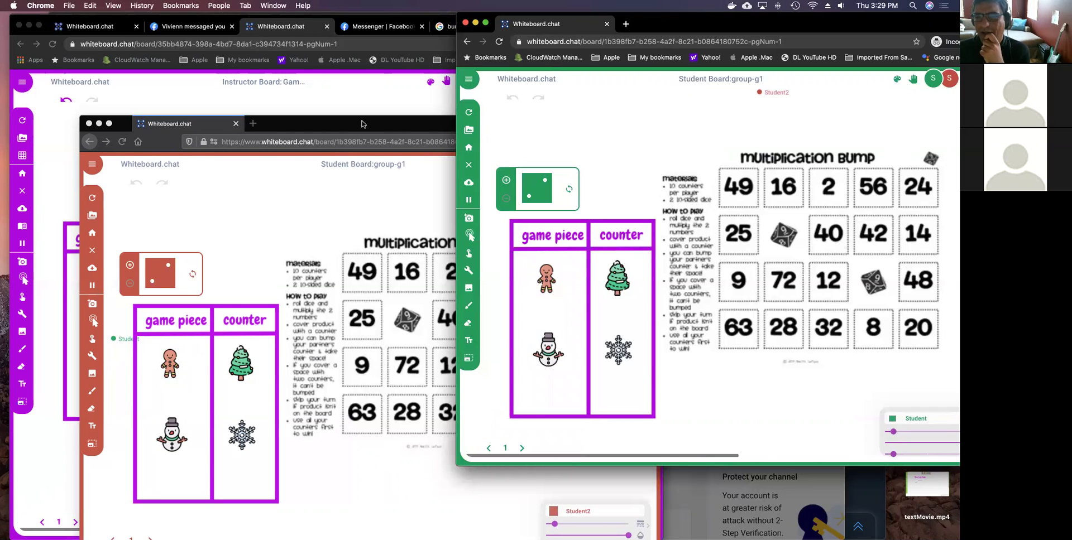
Open group g1's board from the instructor's participants list, return to the instructor board, and review the participants list again.
{"action": "left_click_drag", "start_coordinate": [362, 123], "coordinate": [366, 181]}
{"action": "left_click", "coordinate": [378, 106]}
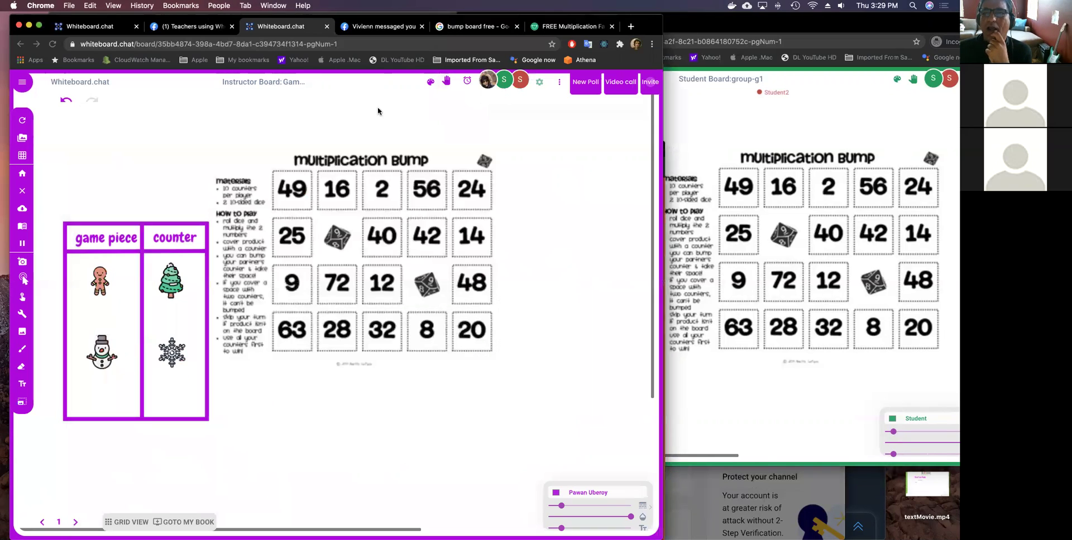
{"action": "left_click", "coordinate": [502, 84]}
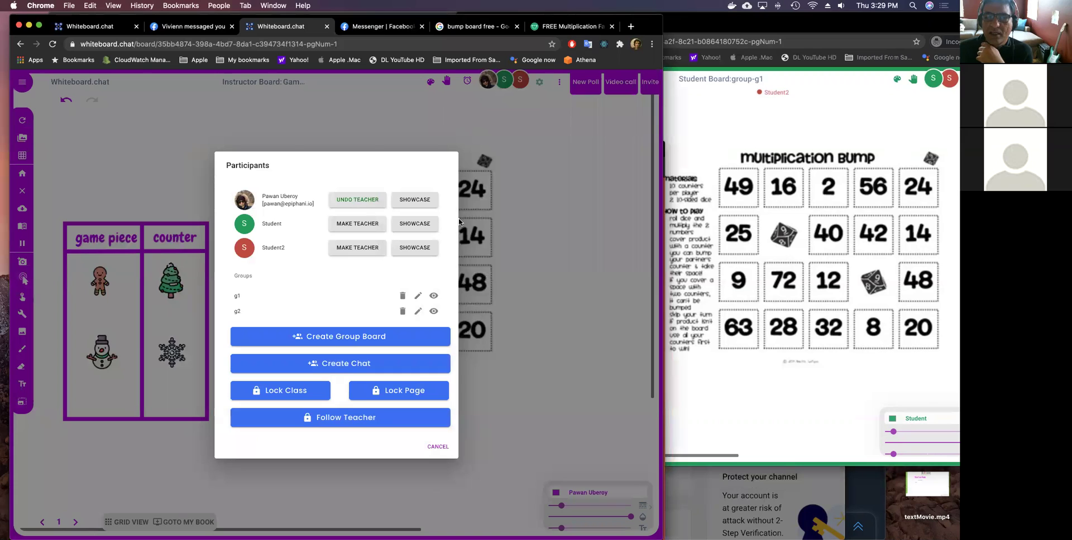
{"action": "left_click", "coordinate": [434, 296]}
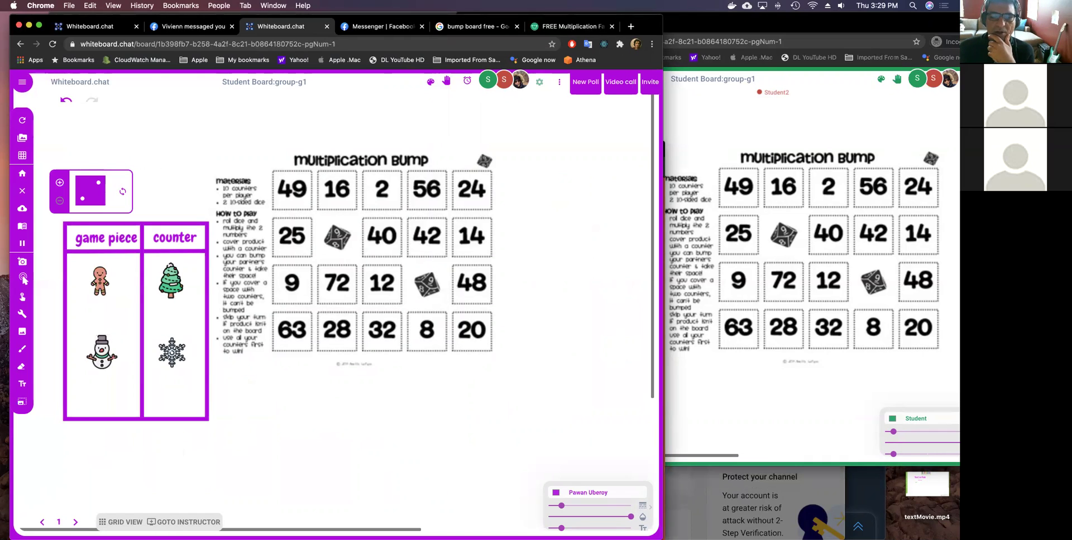
{"action": "left_click", "coordinate": [173, 522]}
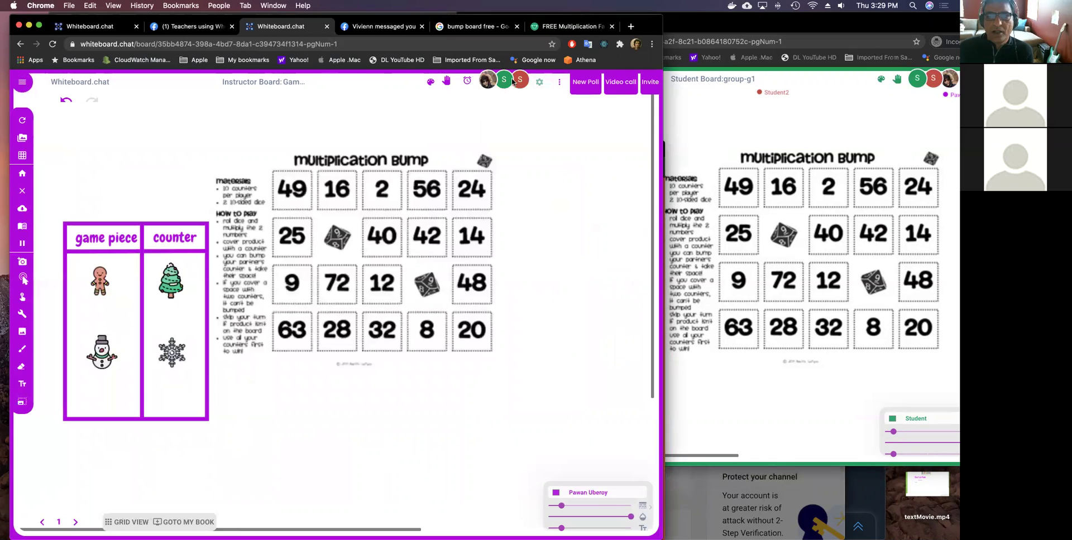
{"action": "left_click", "coordinate": [513, 82]}
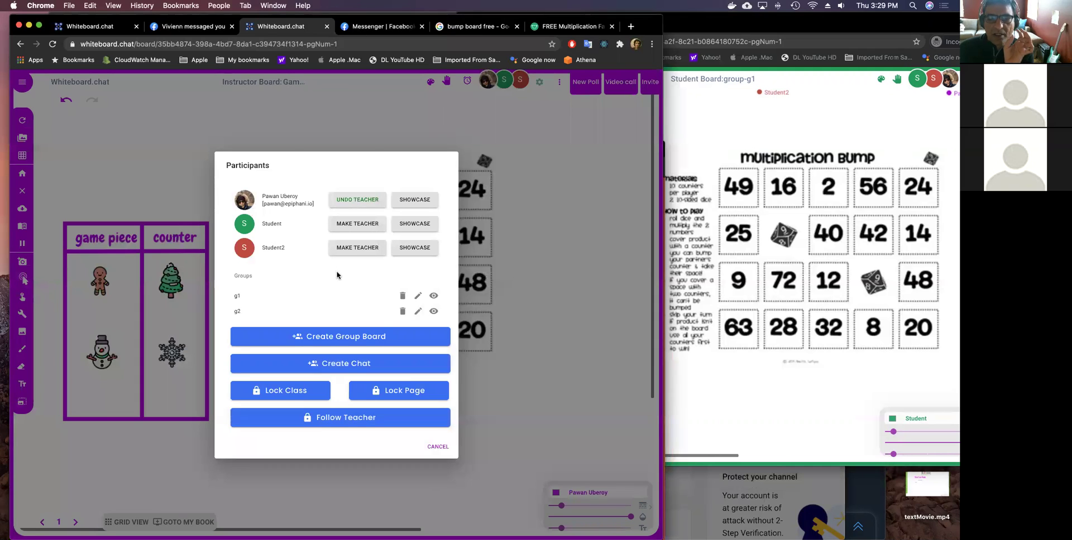
{"action": "left_click", "coordinate": [437, 447]}
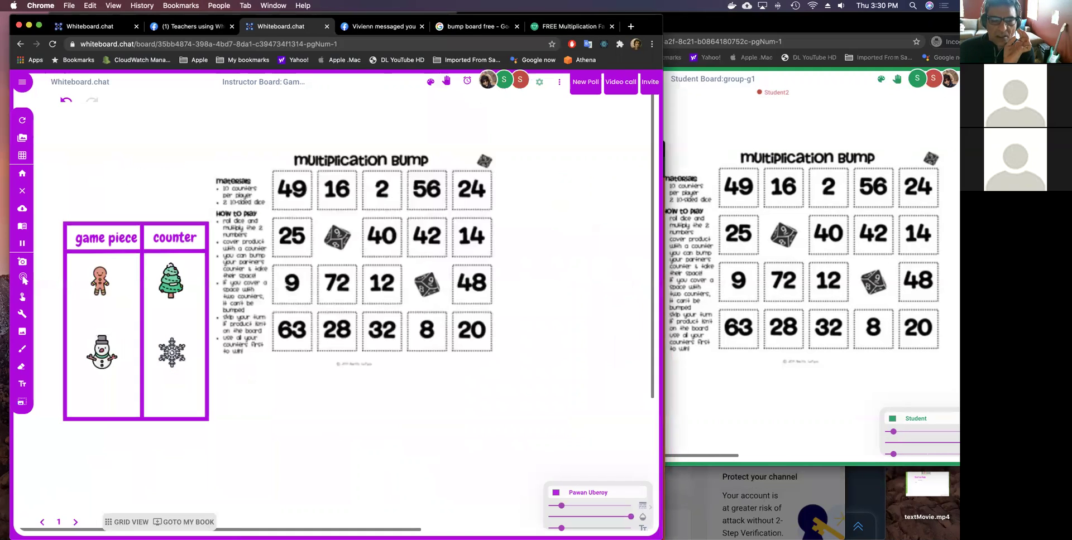
Show the instructor's boards in grid view with 2 boards per row and 2 rows per page.
{"action": "left_click", "coordinate": [126, 522]}
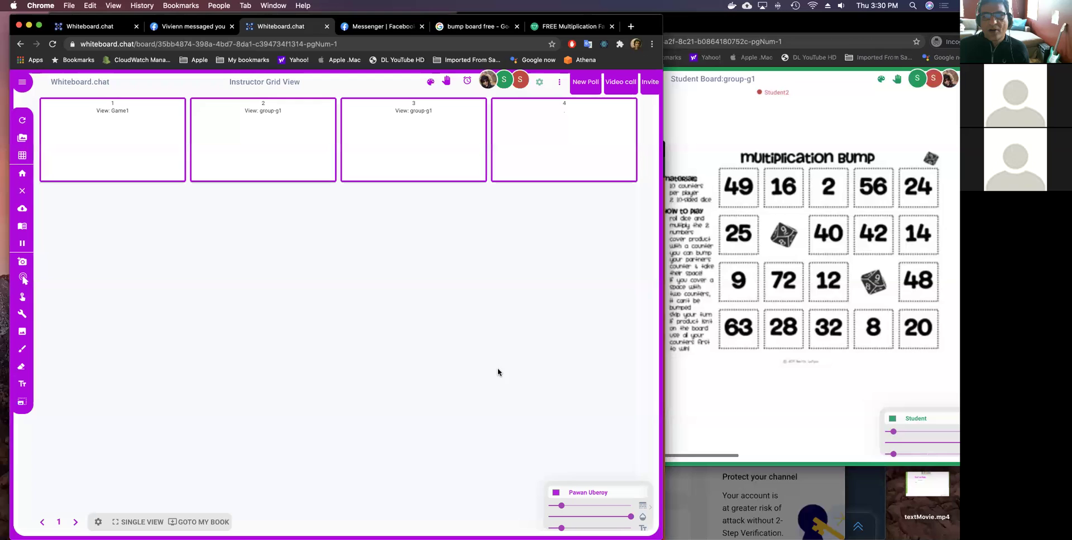
{"action": "left_click", "coordinate": [97, 522]}
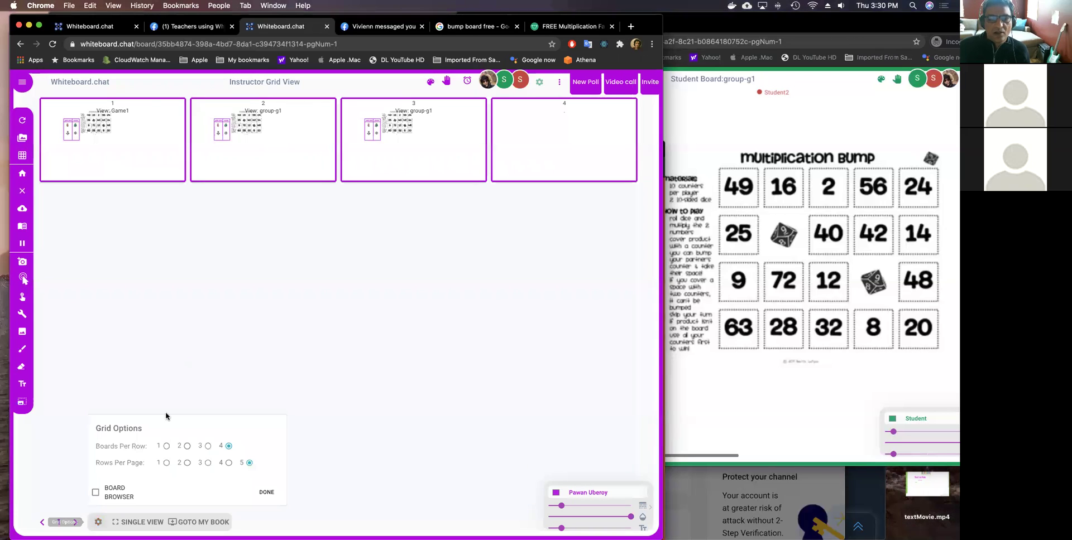
{"action": "left_click", "coordinate": [187, 445]}
{"action": "left_click", "coordinate": [187, 462]}
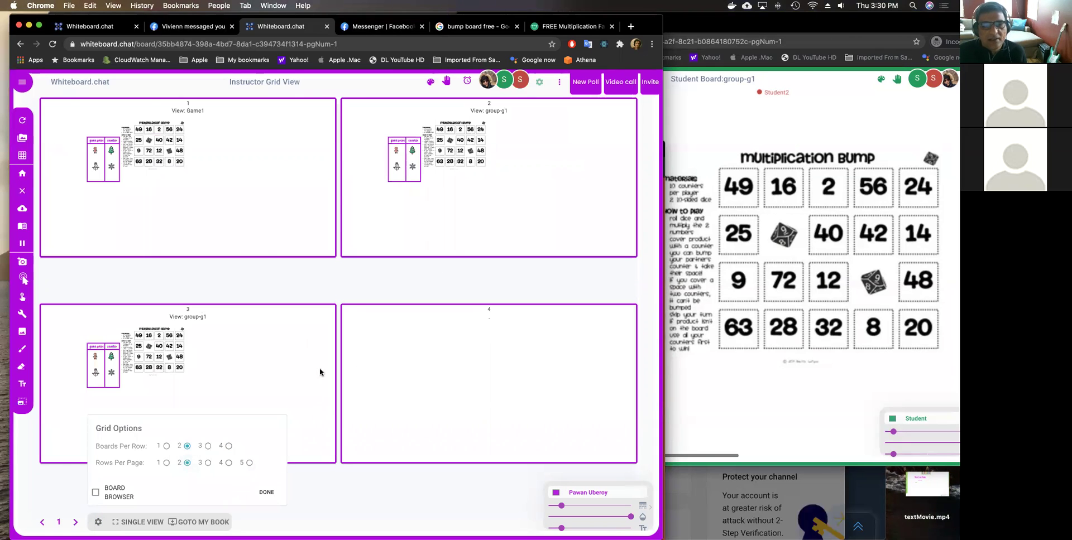
{"action": "left_click", "coordinate": [266, 492]}
View both students' group-g1 boards beside the instructor grid, then bring the instructor grid back to the front.
{"action": "left_click", "coordinate": [745, 378]}
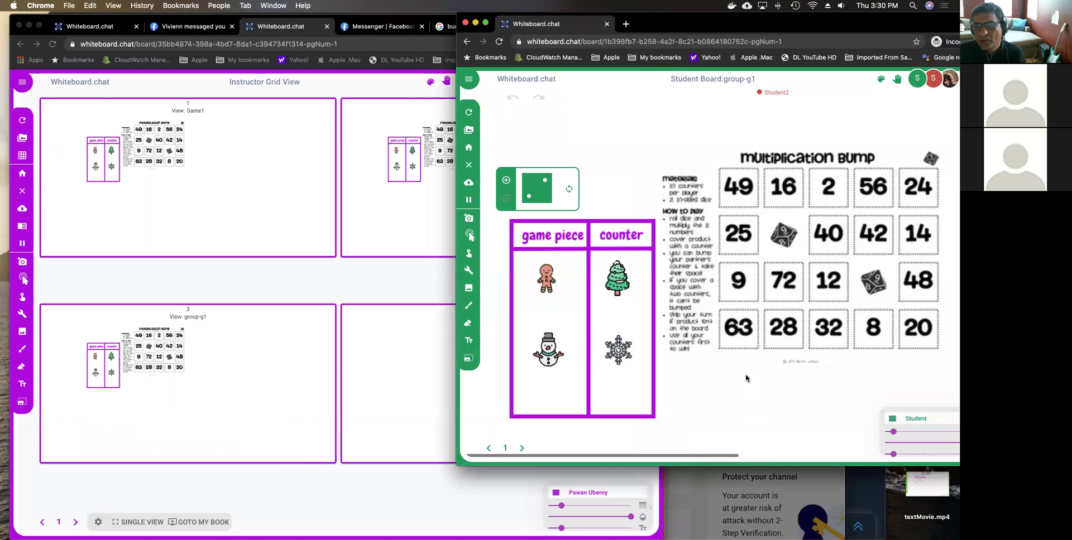
{"action": "left_click", "coordinate": [425, 313]}
{"action": "key", "text": "super+Tab"}
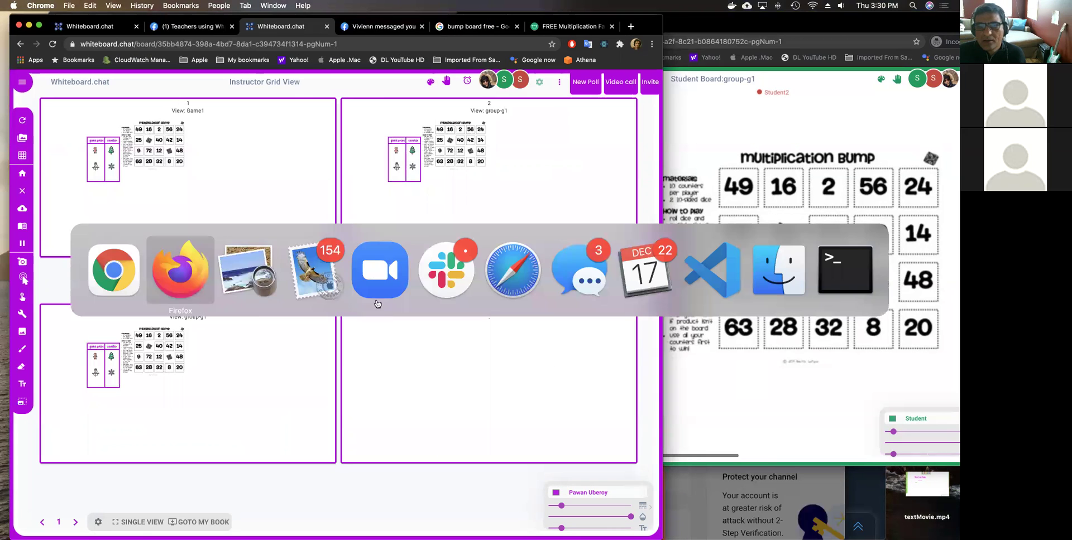
{"action": "left_click", "coordinate": [190, 277]}
{"action": "left_click", "coordinate": [672, 302]}
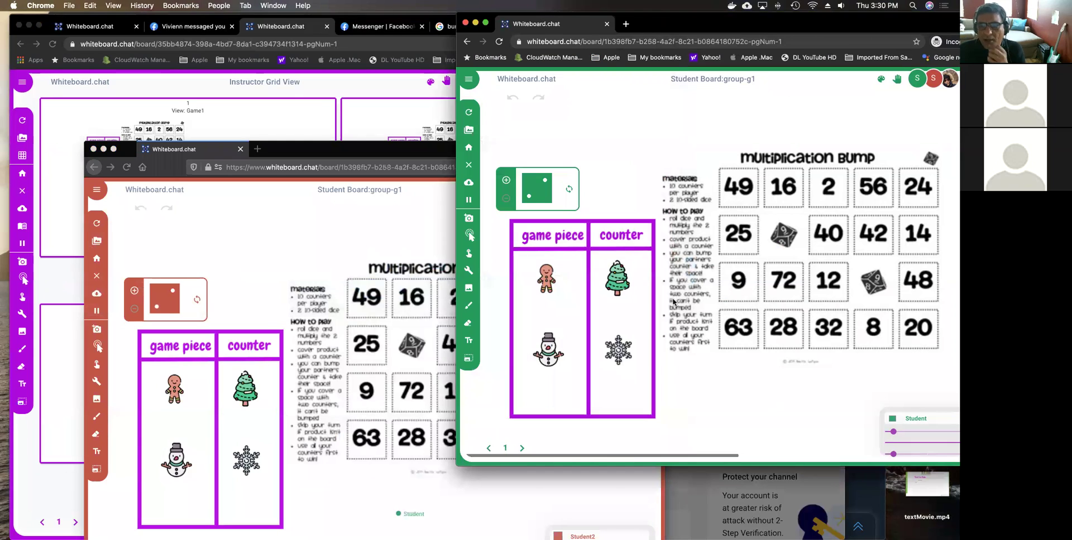
{"action": "left_click", "coordinate": [357, 134]}
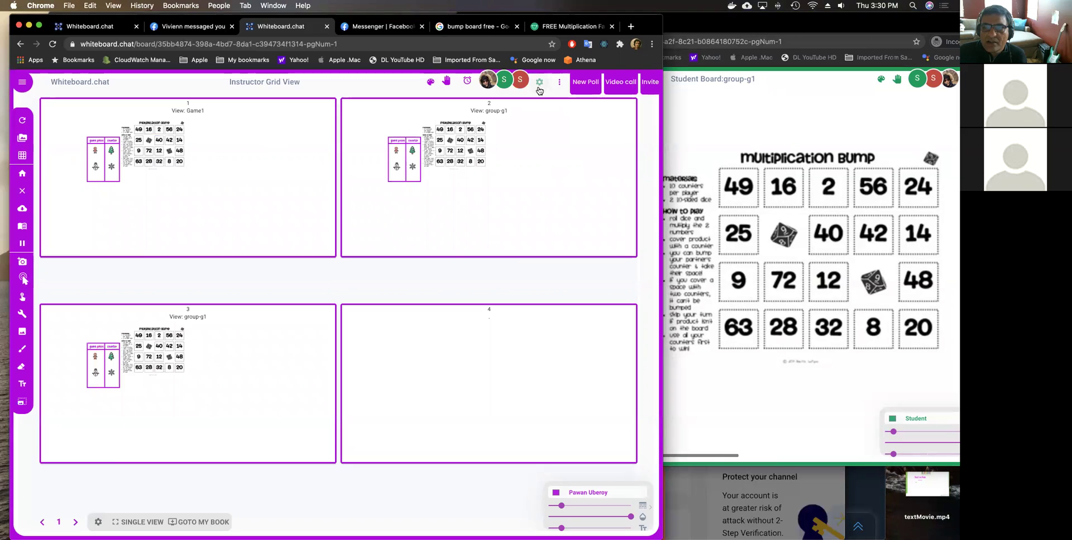
Review the default tool choice in the board settings and close the settings without saving.
{"action": "left_click", "coordinate": [539, 84]}
{"action": "left_click", "coordinate": [294, 197]}
{"action": "left_click", "coordinate": [276, 212]}
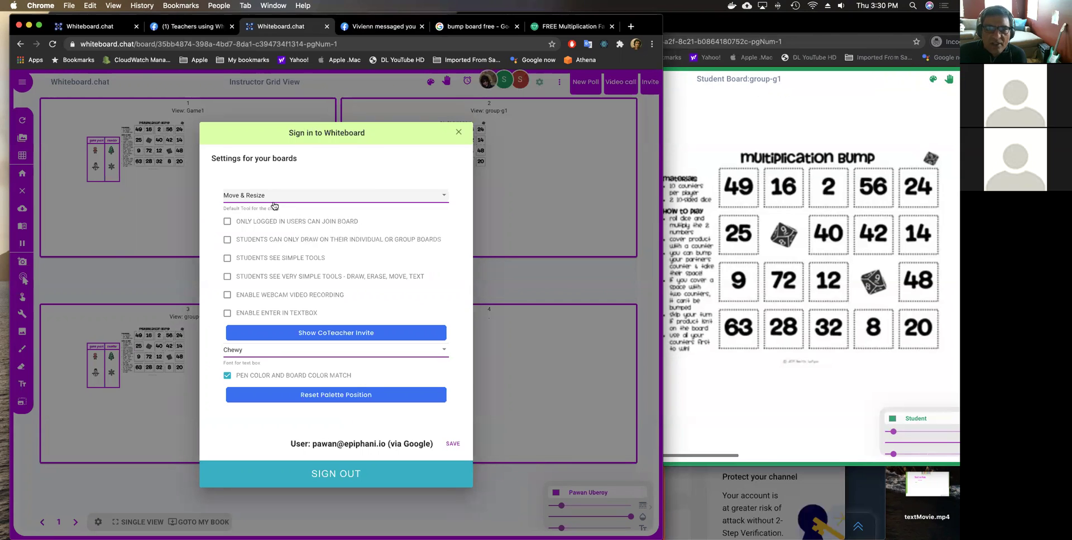
{"action": "left_click", "coordinate": [458, 131]}
Bring both student windows to the front, roll the dice on Student's board, and select the gingerbread game piece.
{"action": "left_click", "coordinate": [730, 363]}
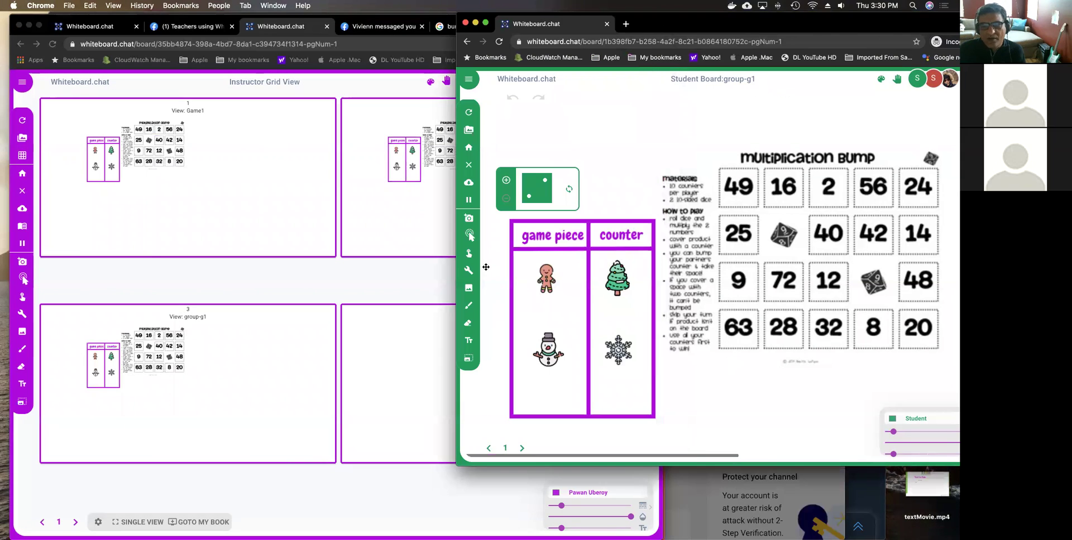
{"action": "key", "text": "super+Tab"}
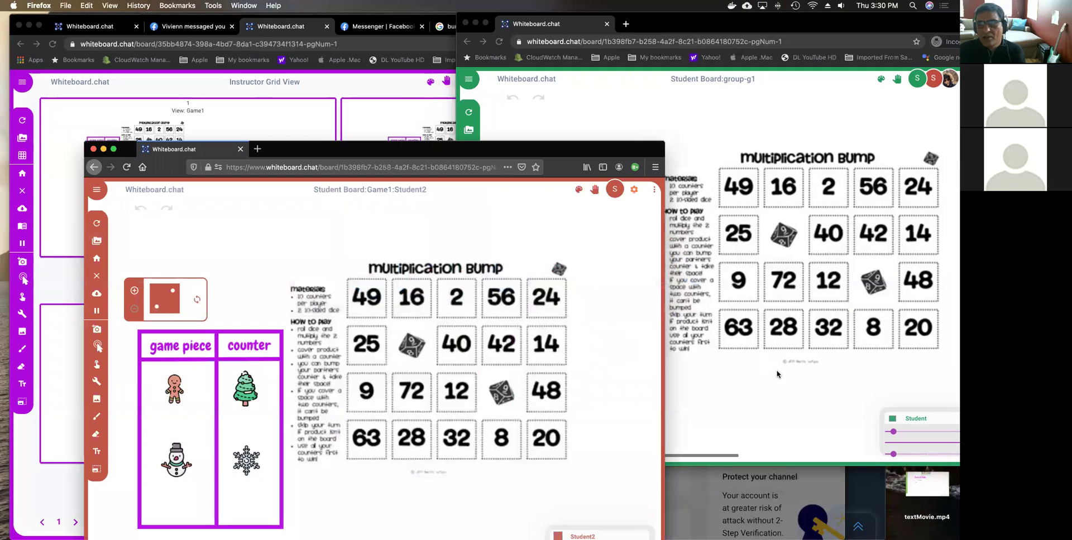
{"action": "left_click", "coordinate": [777, 374]}
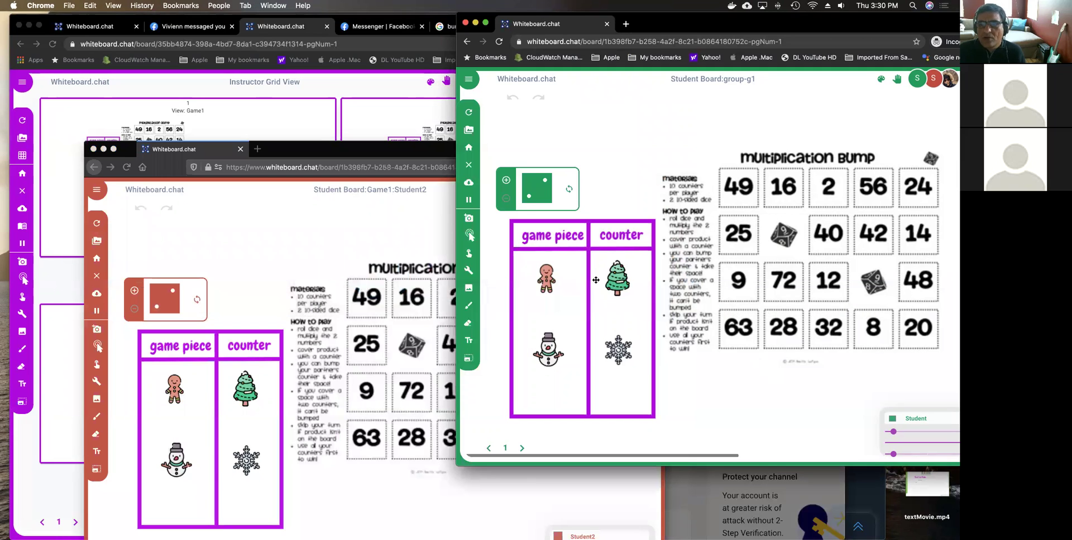
{"action": "left_click", "coordinate": [571, 191]}
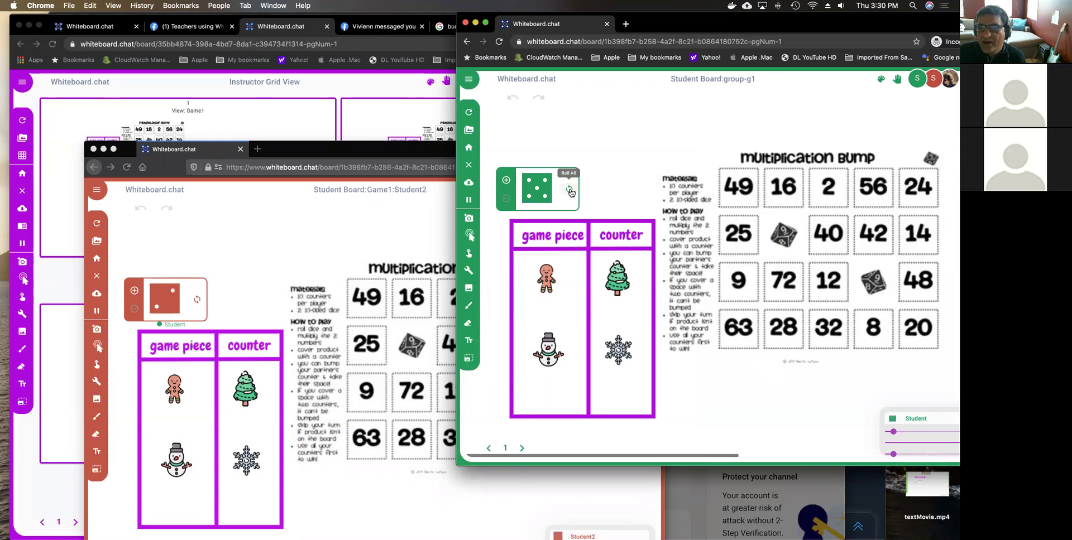
{"action": "left_click", "coordinate": [548, 272]}
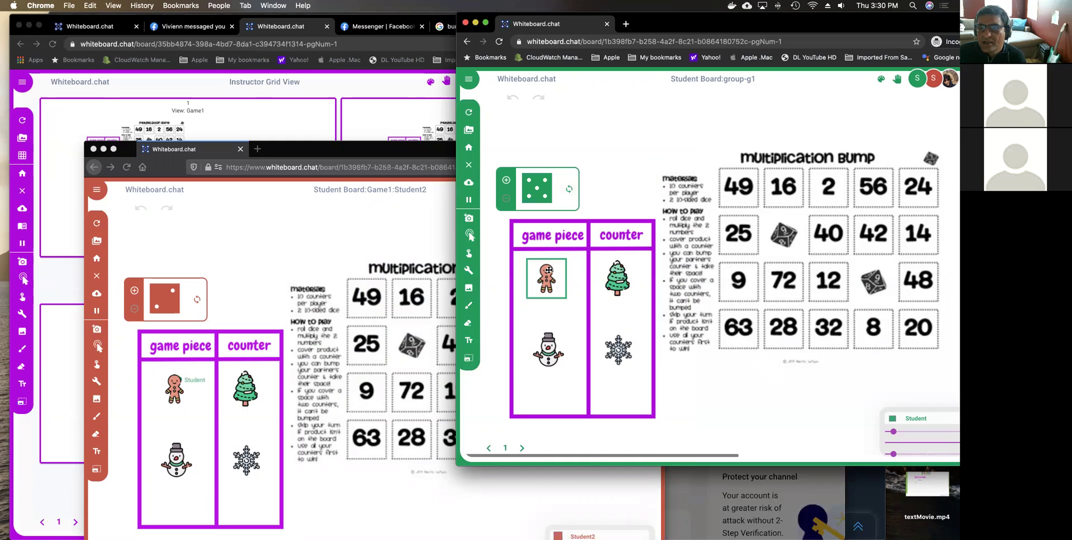
Reload Student2's board in Firefox so it returns to group-g1, and shift Student's window until its whole board can be seen.
{"action": "left_click", "coordinate": [437, 235]}
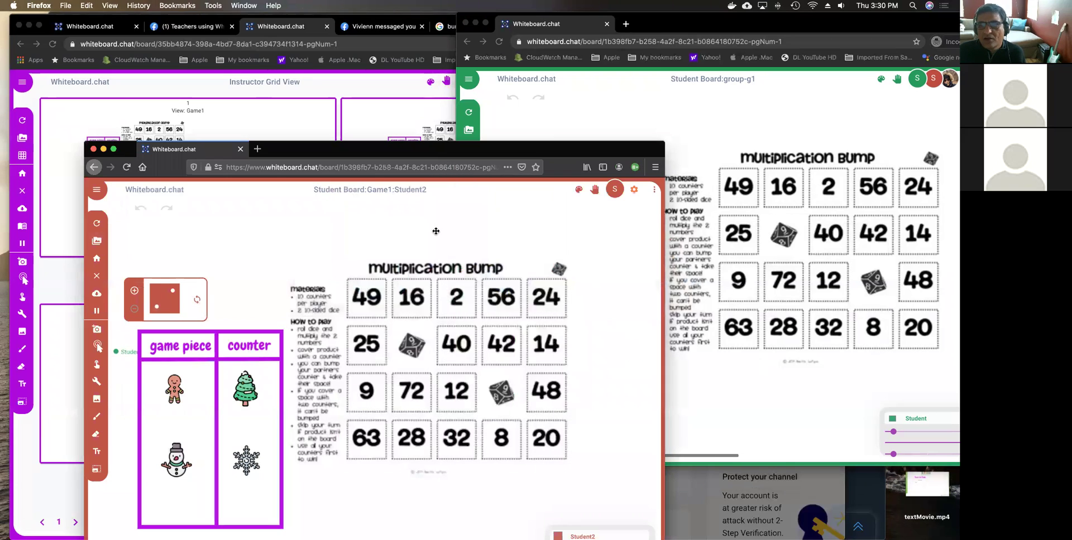
{"action": "left_click", "coordinate": [606, 93]}
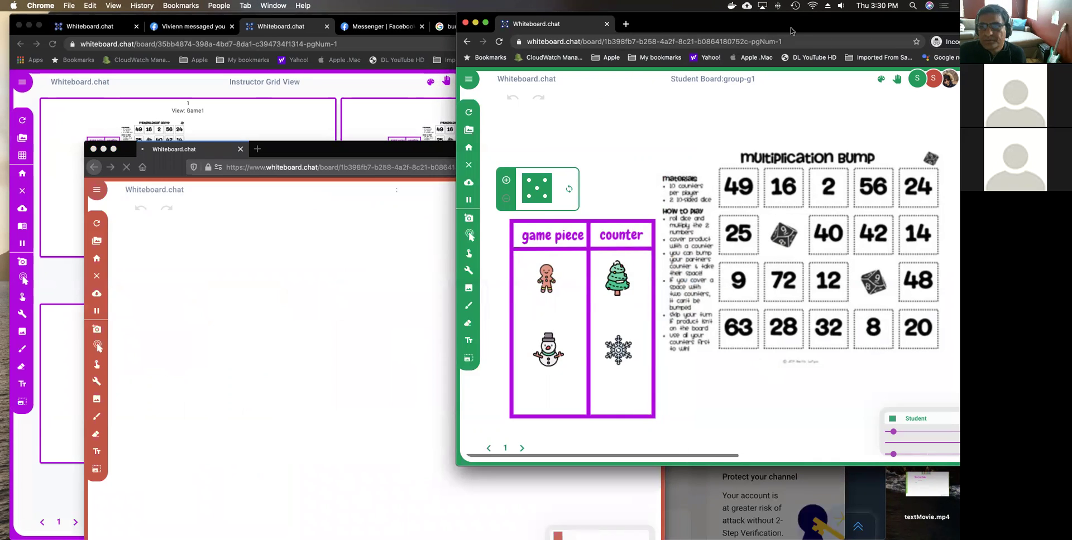
{"action": "left_click_drag", "start_coordinate": [790, 31], "coordinate": [742, 31]}
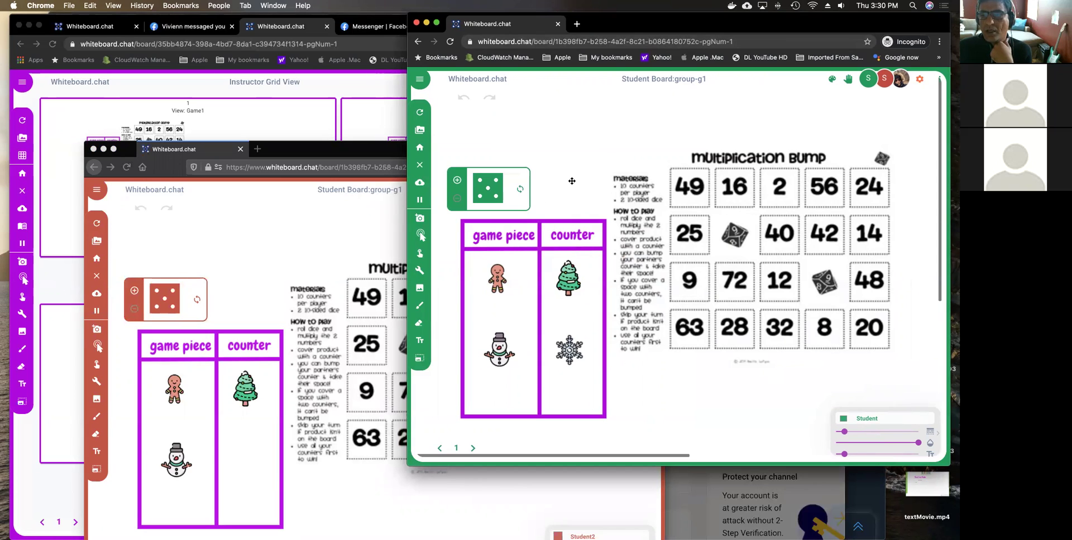
On Student's board, place the gingerbread piece above the 24 square and a tree counter on it, with two spare trees above the piece table.
{"action": "left_click", "coordinate": [502, 272]}
{"action": "left_click_drag", "start_coordinate": [502, 272], "coordinate": [866, 144]}
{"action": "left_click_drag", "start_coordinate": [572, 282], "coordinate": [883, 195]}
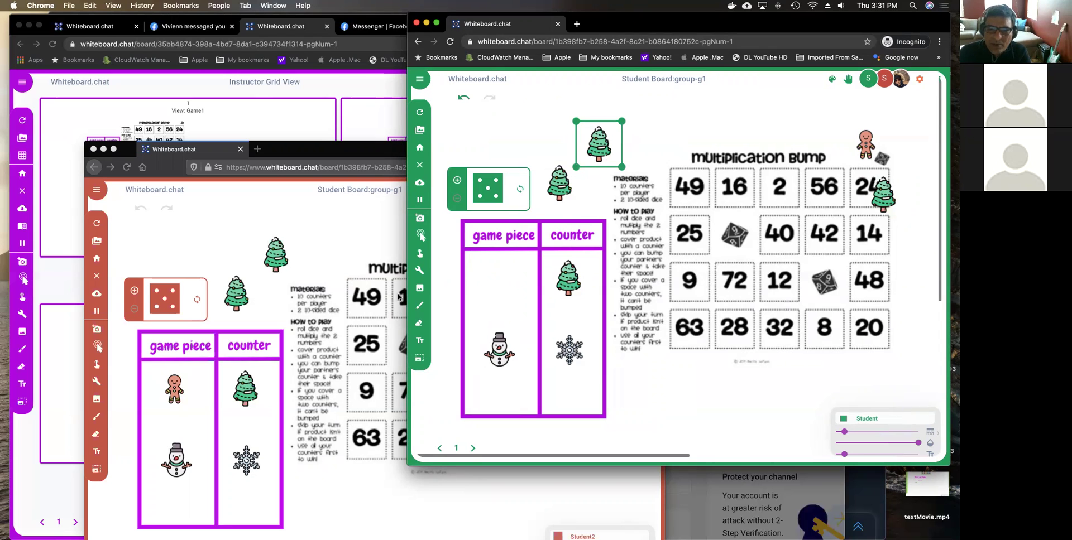
Roll the dice on Student2's board, and place the snowman above the 56 square with a snowflake counter on 56.
{"action": "left_click", "coordinate": [324, 330]}
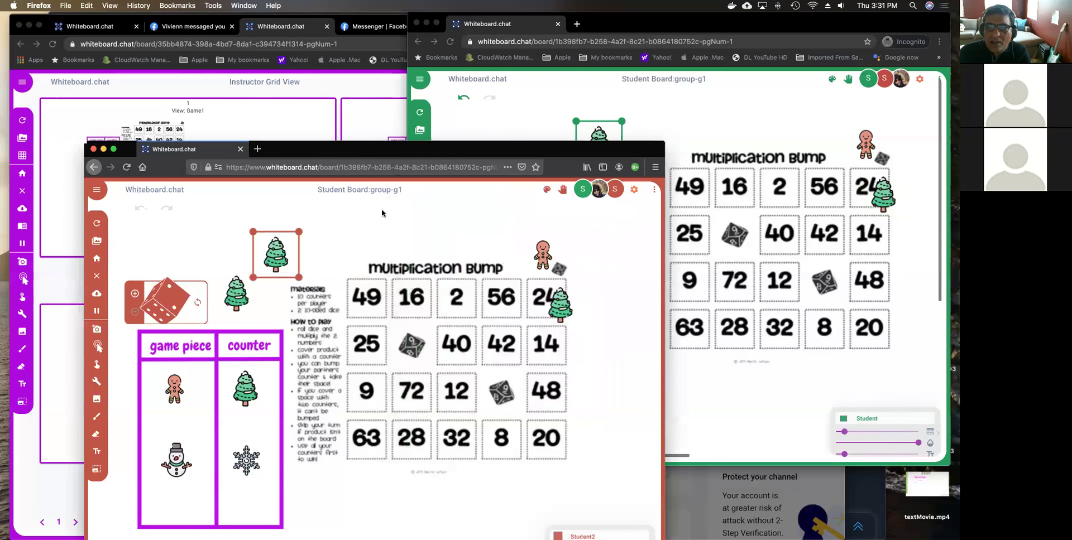
{"action": "left_click_drag", "start_coordinate": [346, 158], "coordinate": [383, 220]}
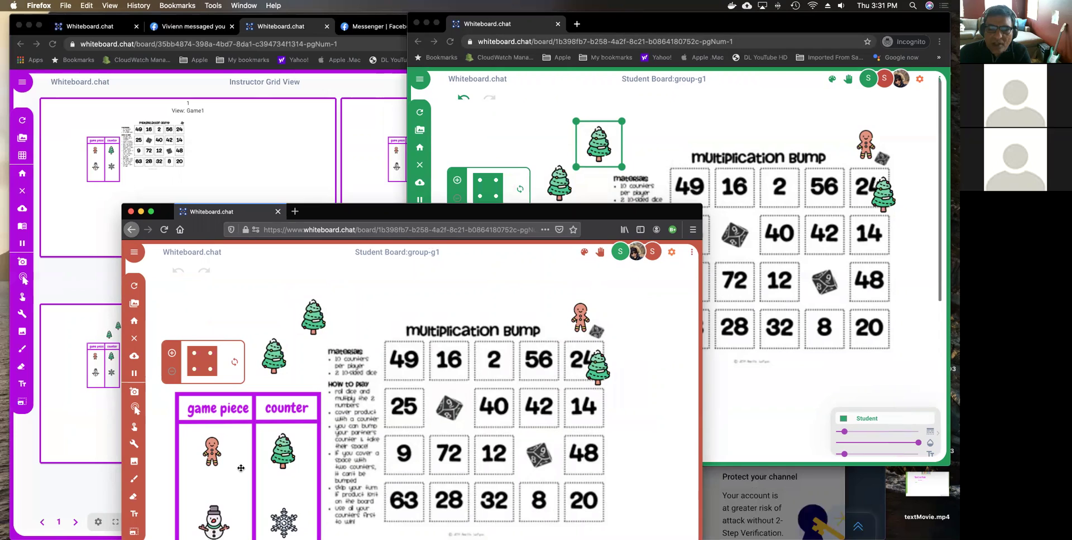
{"action": "left_click_drag", "start_coordinate": [214, 522], "coordinate": [382, 371]}
{"action": "left_click_drag", "start_coordinate": [430, 348], "coordinate": [529, 325]}
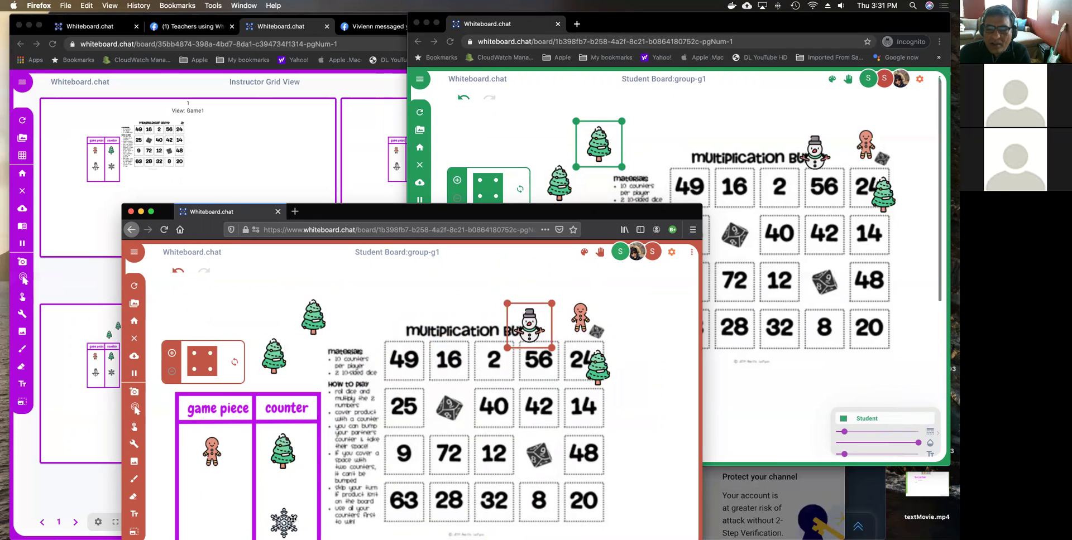
{"action": "left_click_drag", "start_coordinate": [291, 521], "coordinate": [545, 378]}
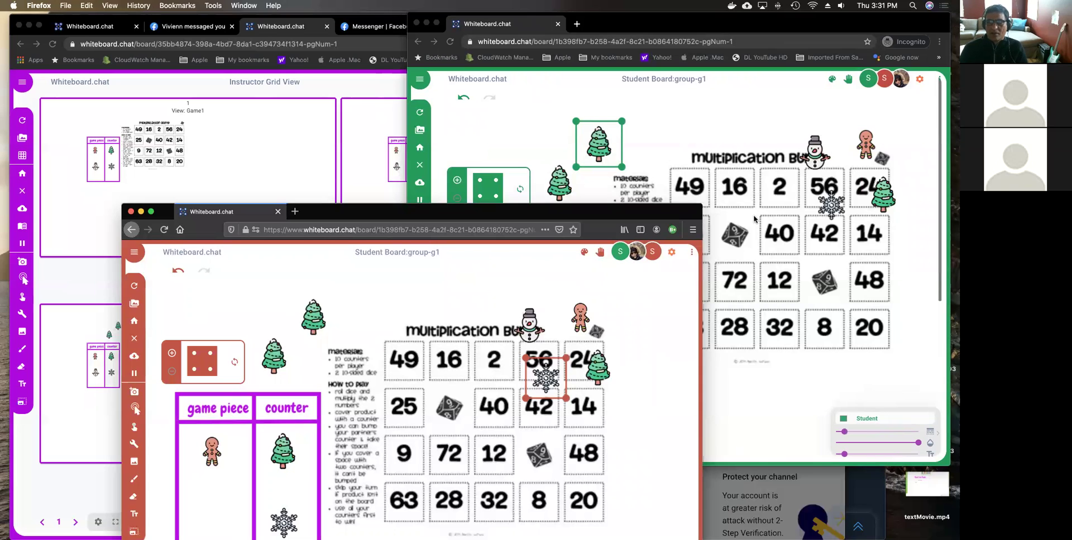
Reposition Student2's window to show its whole board, and place three extra snowflake counters below the number grid.
{"action": "left_click_drag", "start_coordinate": [557, 217], "coordinate": [414, 176]}
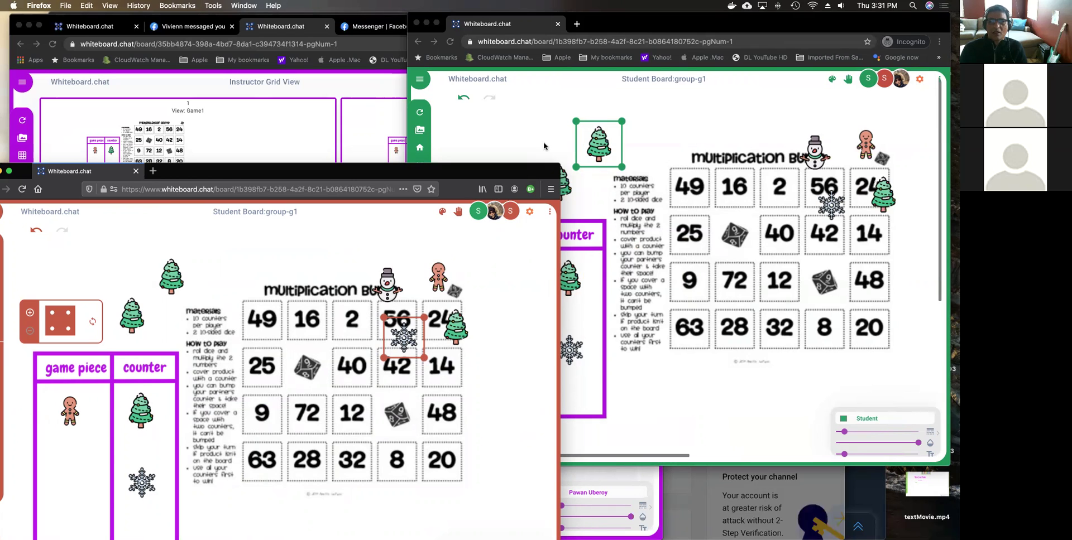
{"action": "left_click_drag", "start_coordinate": [500, 173], "coordinate": [604, 100]}
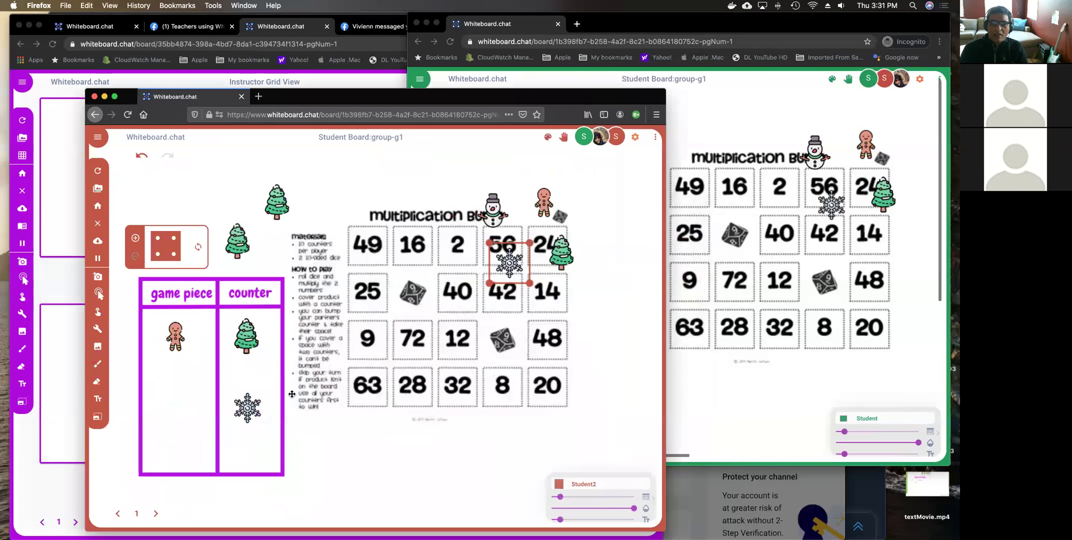
{"action": "left_click", "coordinate": [244, 409]}
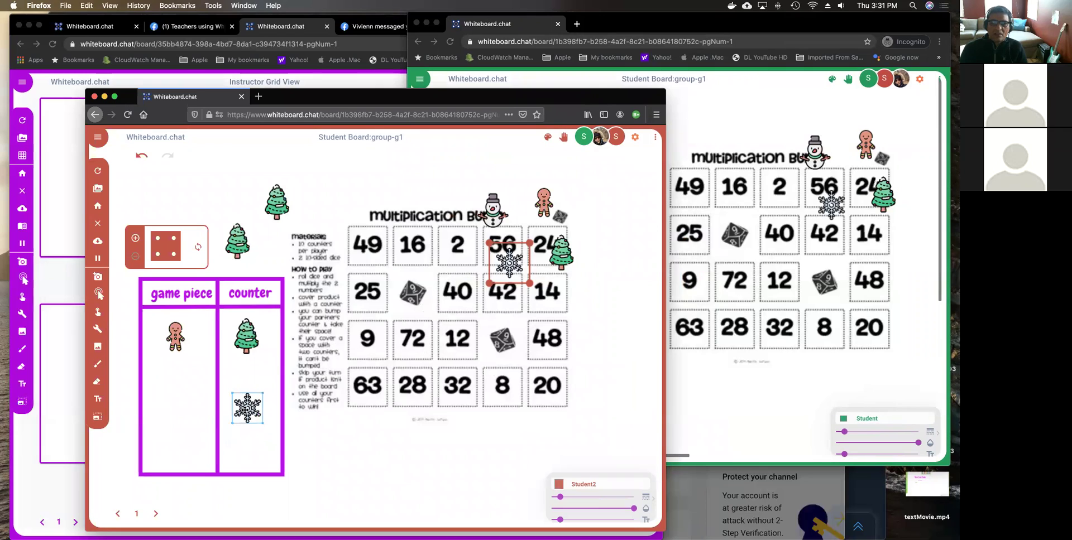
{"action": "key", "text": "super+v"}
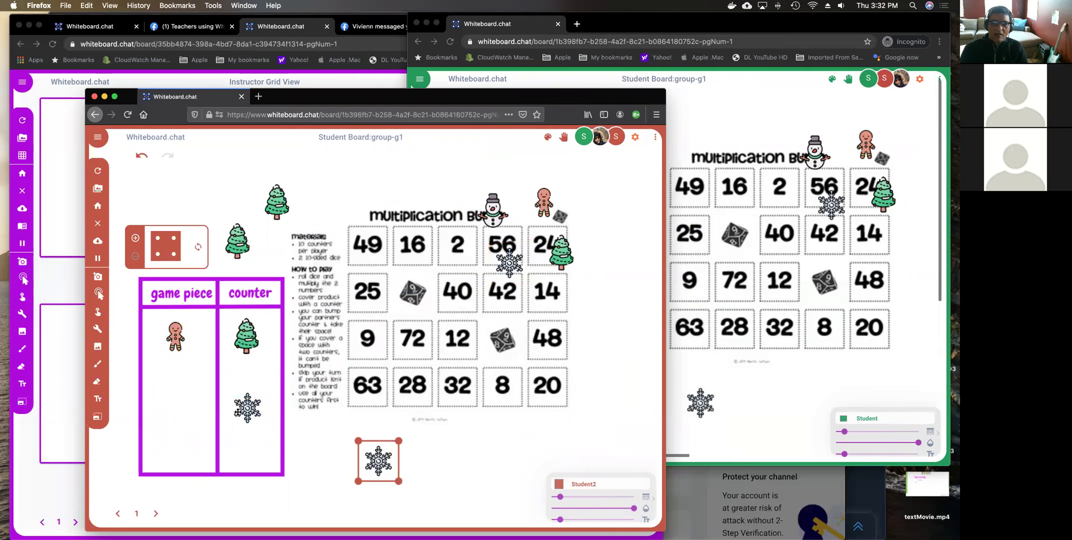
{"action": "key", "text": "super+v"}
{"action": "key", "text": "super+v"}
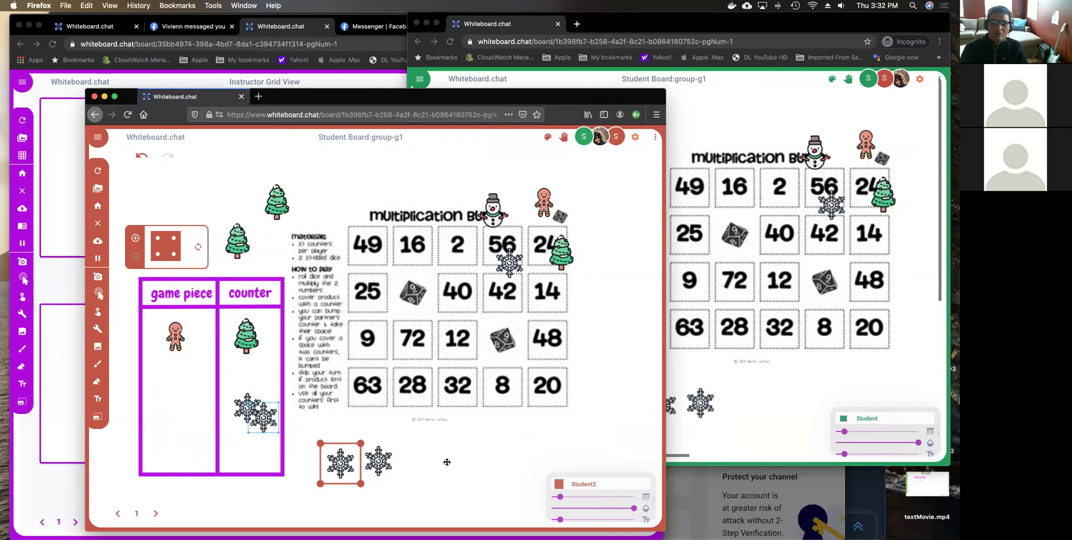
{"action": "key", "text": "super+v"}
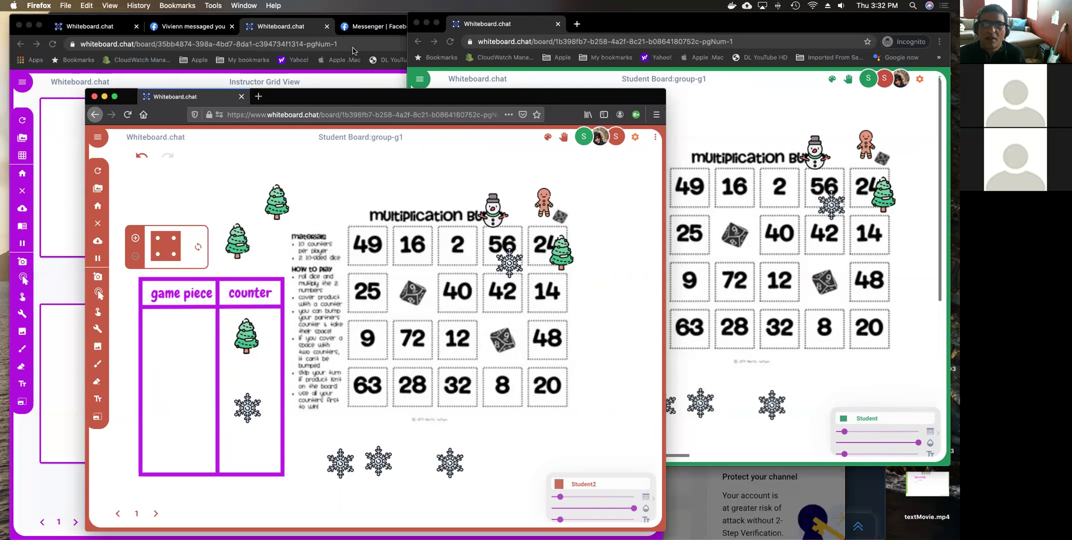
Return to the instructor grid view showing the group boards, and open the options for inviting others.
{"action": "left_click", "coordinate": [353, 83]}
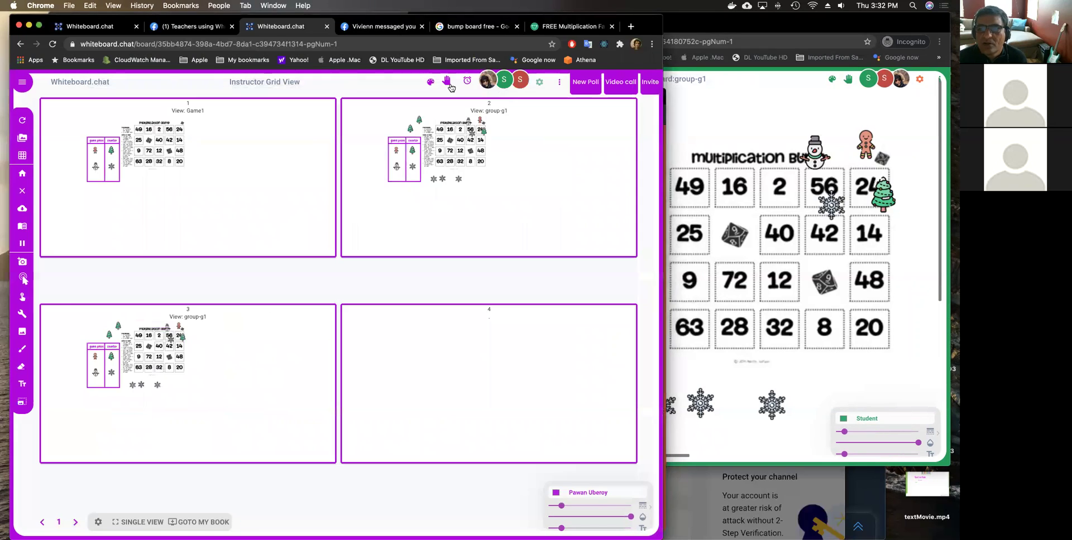
{"action": "left_click", "coordinate": [643, 87]}
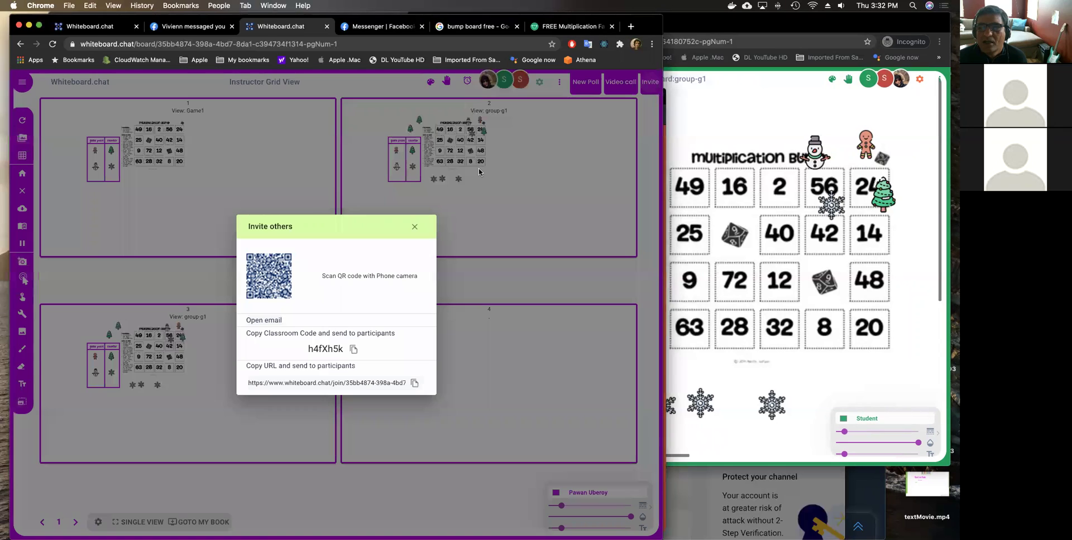
Close the invitation dialog, and open the instructor's game board in single view with the object palette showing.
{"action": "left_click", "coordinate": [415, 227]}
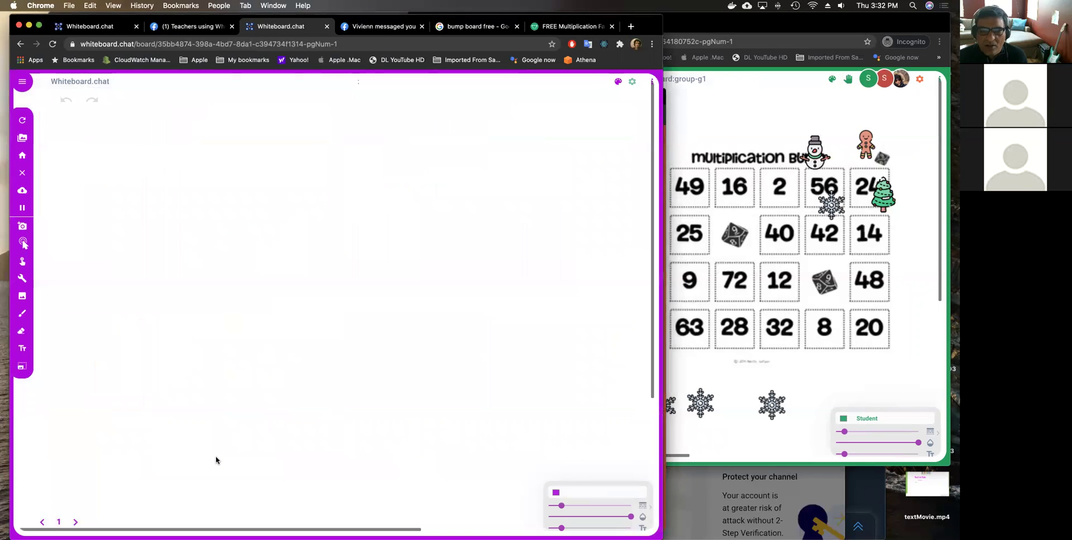
{"action": "left_click", "coordinate": [389, 297]}
{"action": "left_click", "coordinate": [430, 83]}
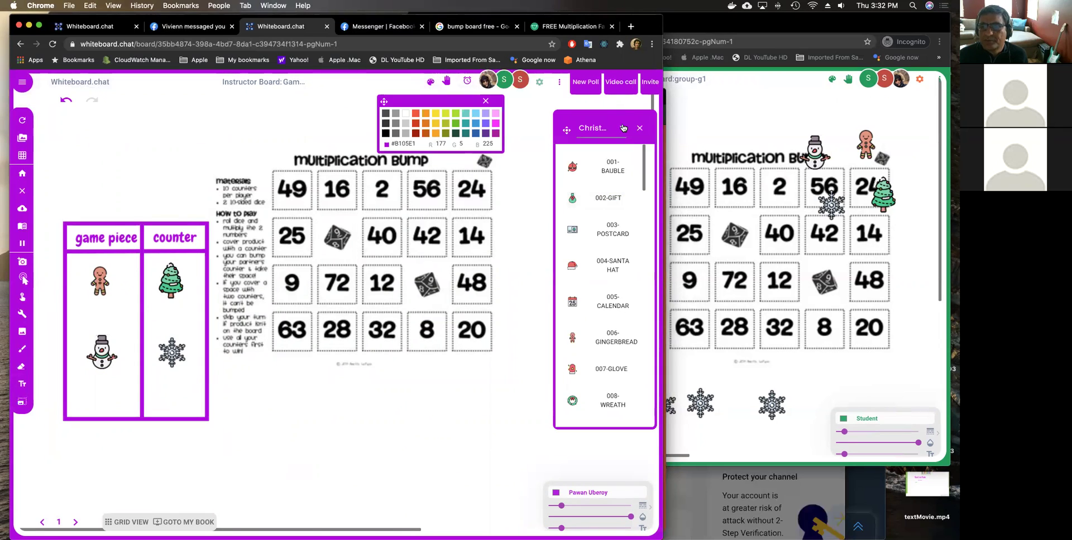
Insert a spinner from the Widgets object set, and place it at a reduced size below the instructor board's number grid.
{"action": "left_click", "coordinate": [623, 128]}
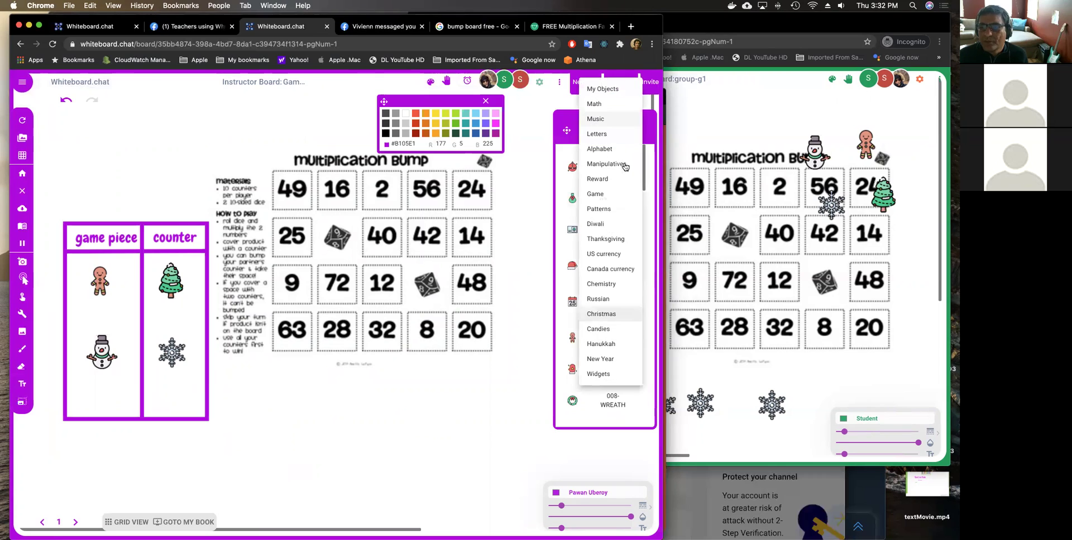
{"action": "left_click", "coordinate": [605, 374]}
{"action": "left_click", "coordinate": [607, 189]}
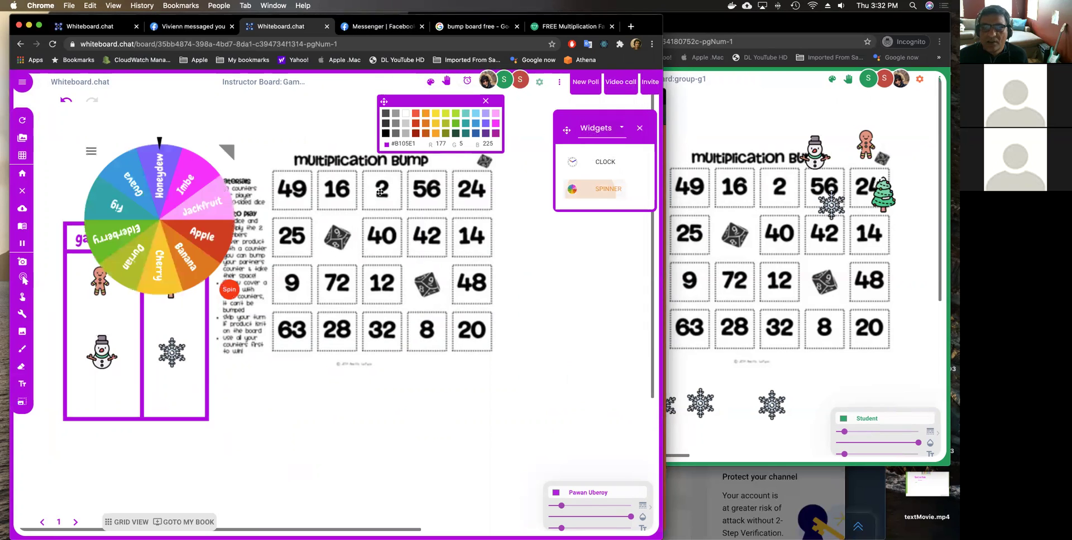
{"action": "left_click", "coordinate": [100, 157]}
{"action": "left_click_drag", "start_coordinate": [245, 131], "coordinate": [316, 433]}
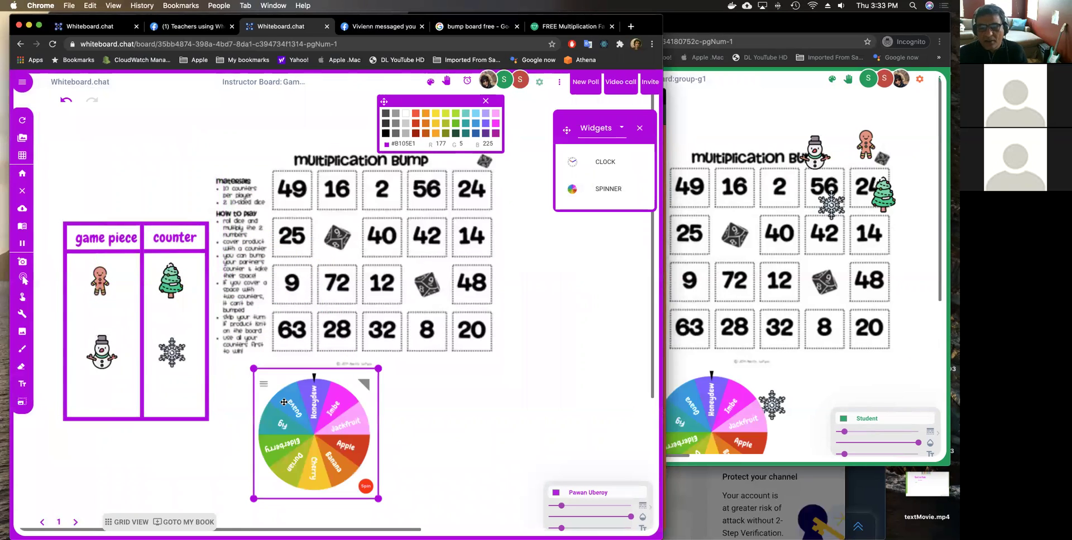
Try to replace the spinner's fruit entries with the numbers 1 to 6, one per line.
{"action": "left_click", "coordinate": [262, 385]}
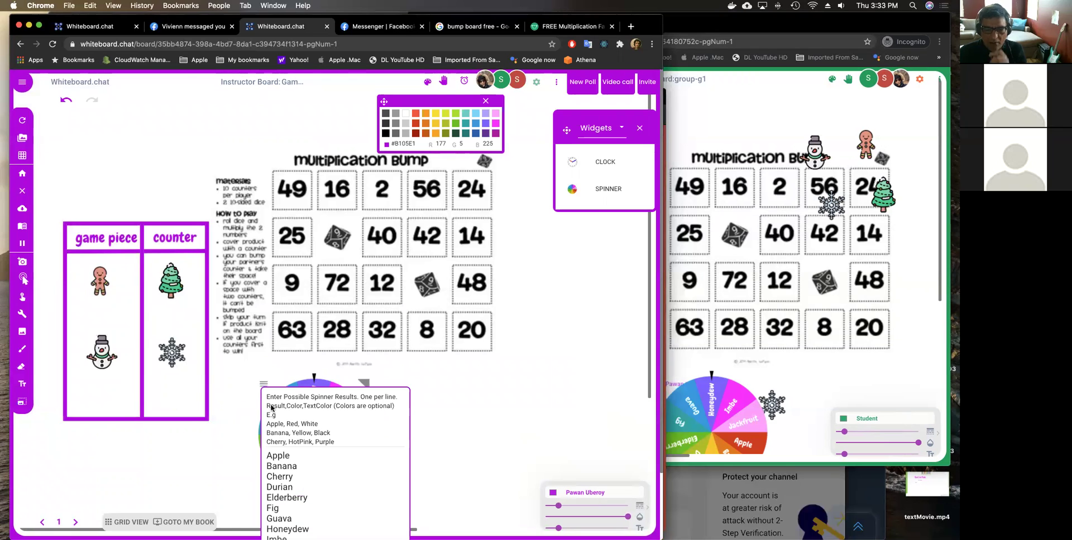
{"action": "scroll", "coordinate": [307, 466], "scroll_direction": "down", "scroll_amount": 3}
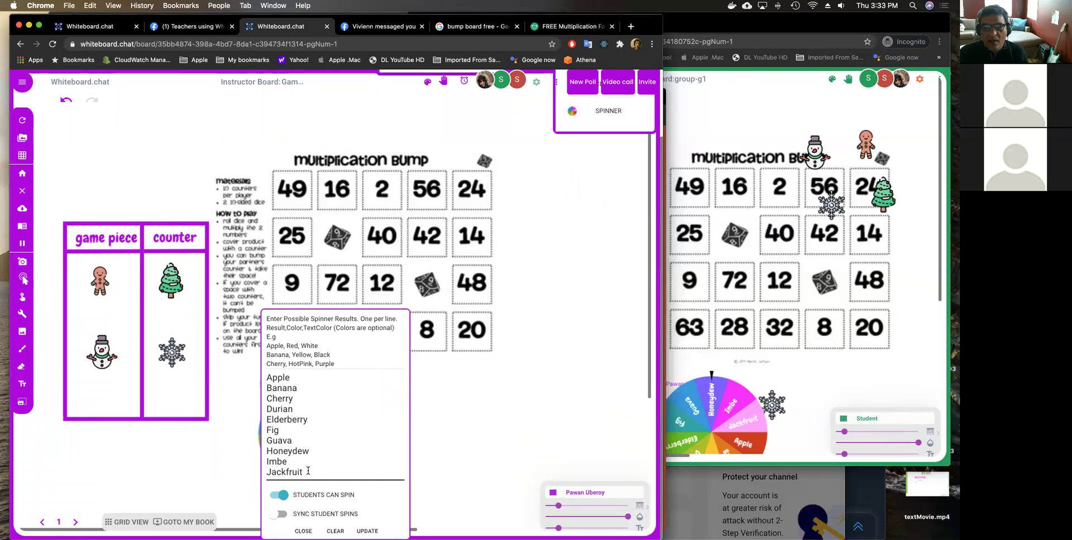
{"action": "key", "text": "ctrl+a"}
{"action": "type", "text": "1"}
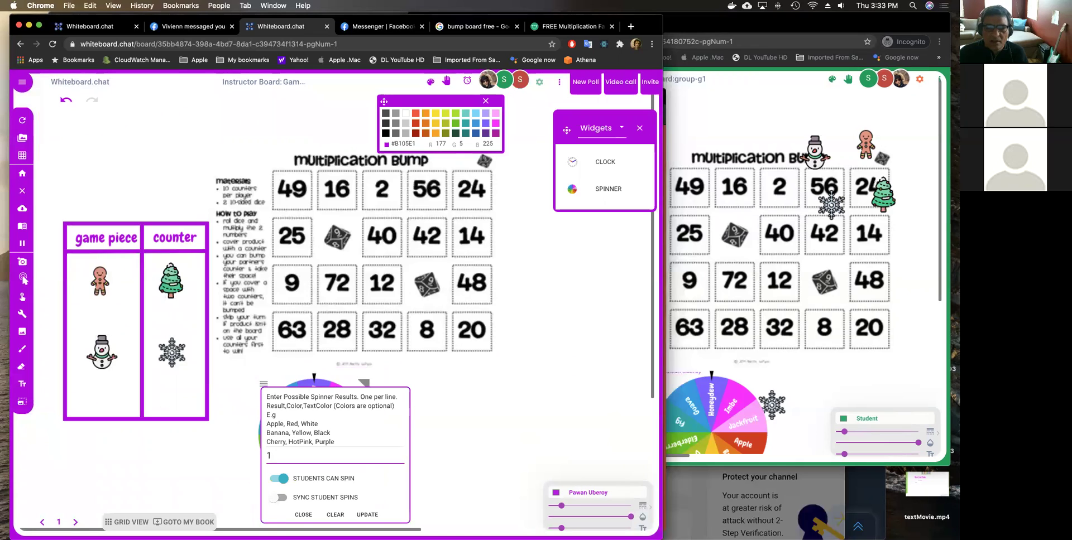
{"action": "key", "text": "Return"}
{"action": "type", "text": "2"}
{"action": "key", "text": "Return"}
{"action": "type", "text": "3"}
{"action": "key", "text": "Return"}
{"action": "type", "text": "4"}
{"action": "key", "text": "Return"}
{"action": "type", "text": "5"}
{"action": "key", "text": "Return"}
{"action": "type", "text": "7"}
{"action": "key", "text": "BackSpace"}
{"action": "type", "text": "6"}
{"action": "scroll", "coordinate": [439, 411], "scroll_direction": "down", "scroll_amount": 5}
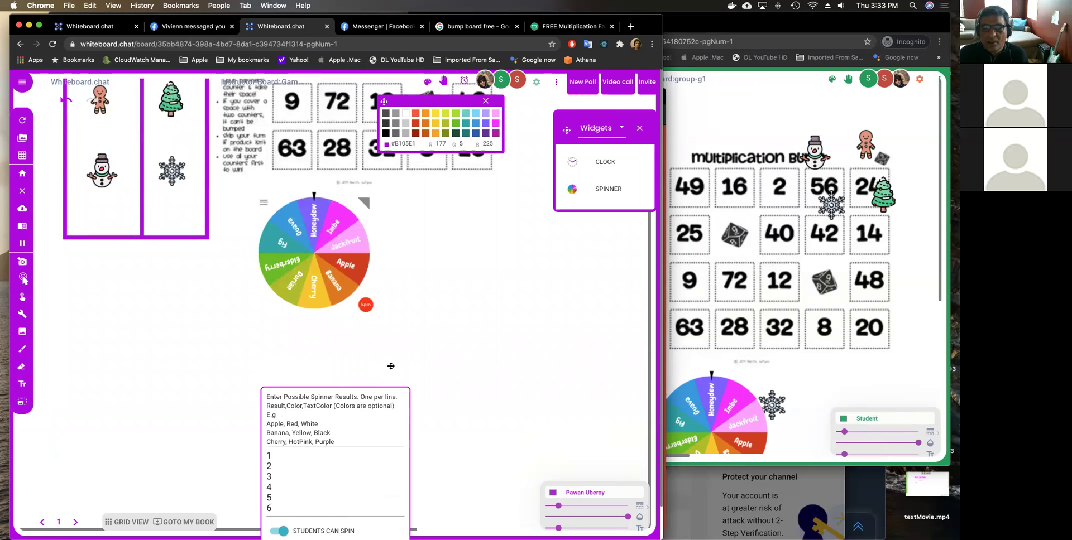
Reopen the spinner's settings, list 1 to 6 as its results one per line, turn on syncing of student spins, and update the spinner.
{"action": "left_click", "coordinate": [265, 202]}
{"action": "left_click", "coordinate": [265, 202]}
{"action": "left_click", "coordinate": [317, 369]}
{"action": "key", "text": "super+a"}
{"action": "key", "text": "BackSpace"}
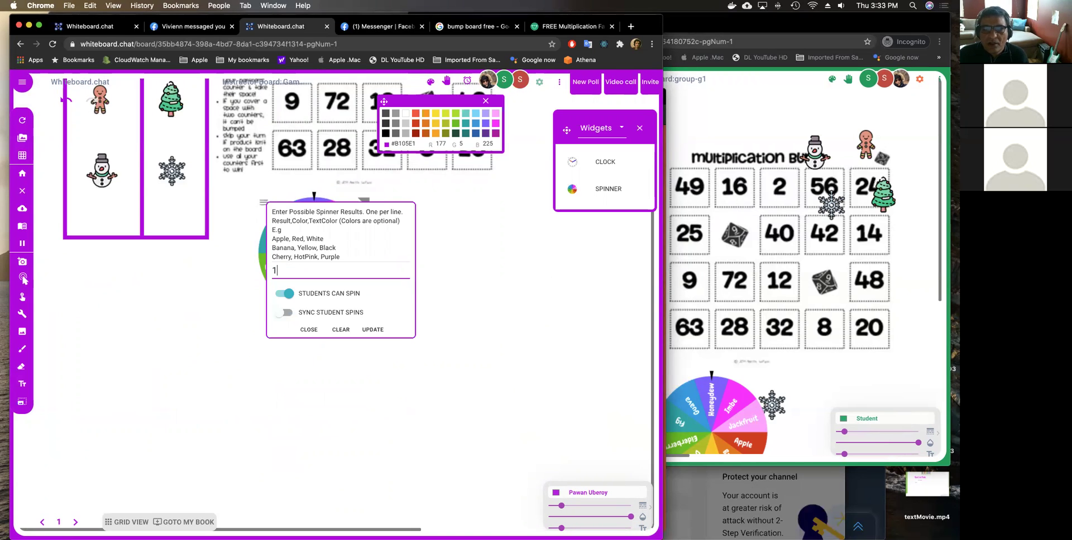
{"action": "type", "text": "1"}
{"action": "key", "text": "Return"}
{"action": "type", "text": "2"}
{"action": "key", "text": "Return"}
{"action": "type", "text": "3"}
{"action": "key", "text": "Return"}
{"action": "type", "text": "4"}
{"action": "key", "text": "Return"}
{"action": "type", "text": "5"}
{"action": "key", "text": "Return"}
{"action": "type", "text": "6"}
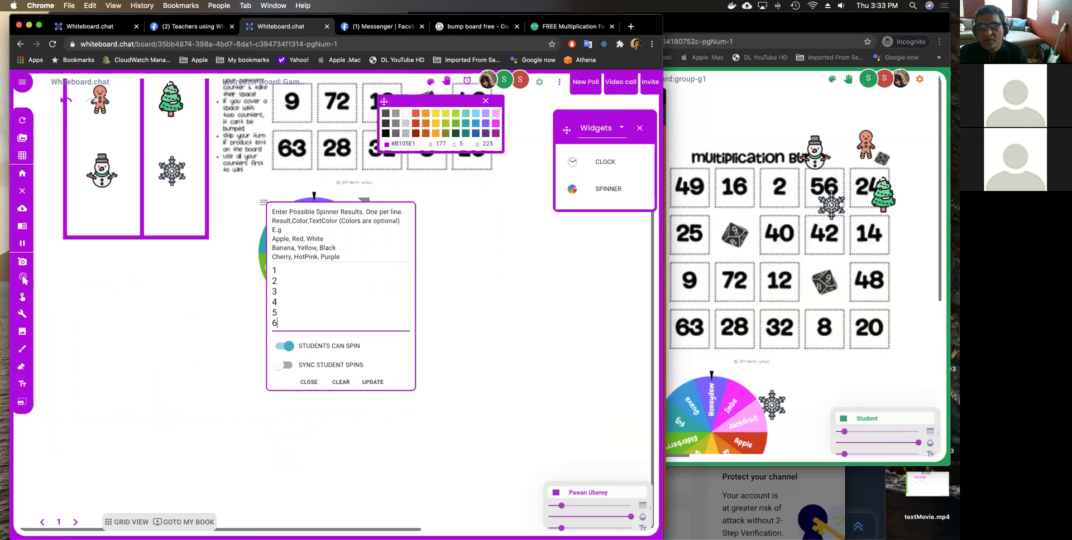
{"action": "left_click", "coordinate": [300, 367]}
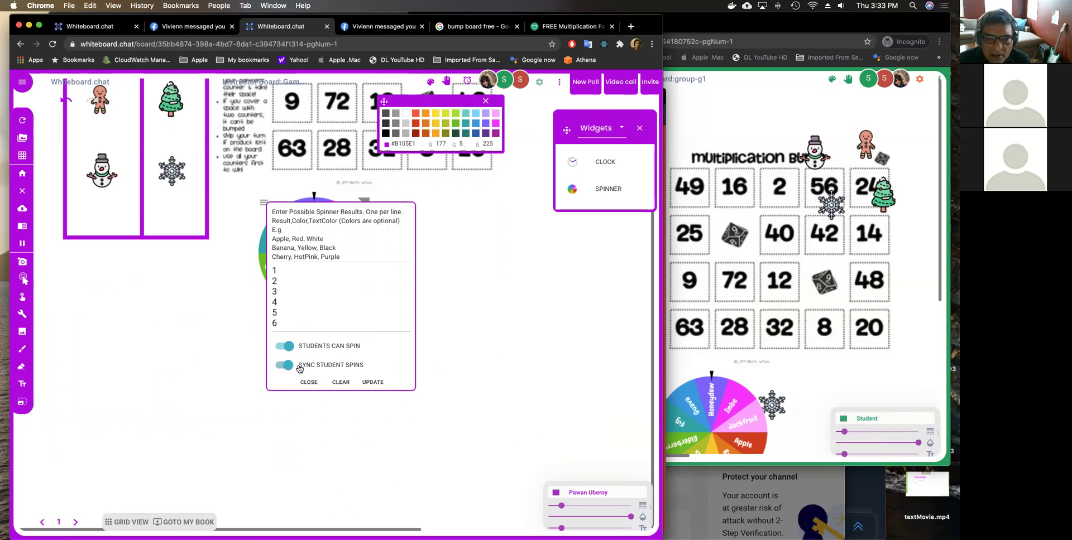
{"action": "left_click", "coordinate": [372, 381]}
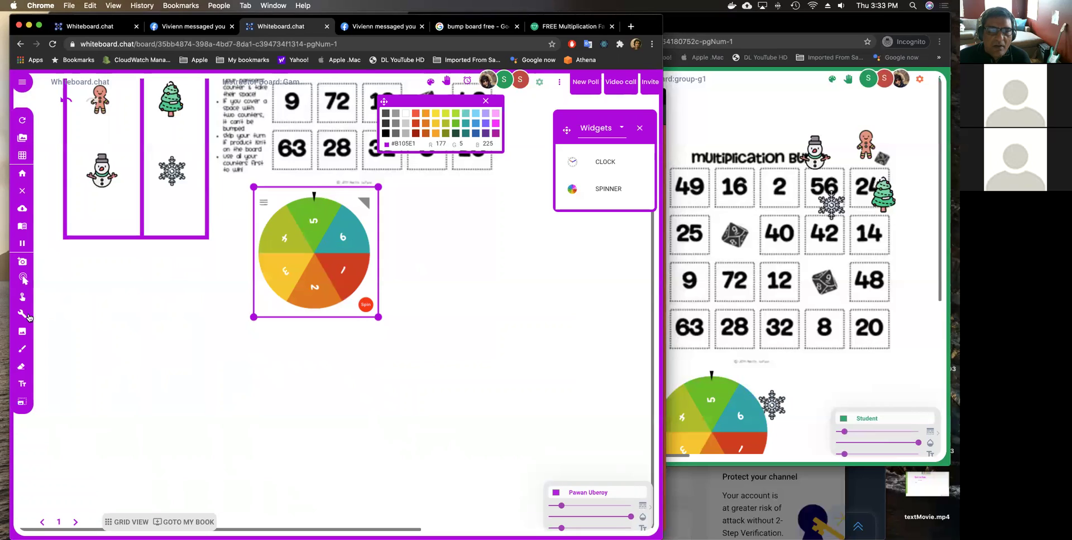
Allow students to clone the numbered spinner on the instructor's board.
{"action": "left_click", "coordinate": [23, 297]}
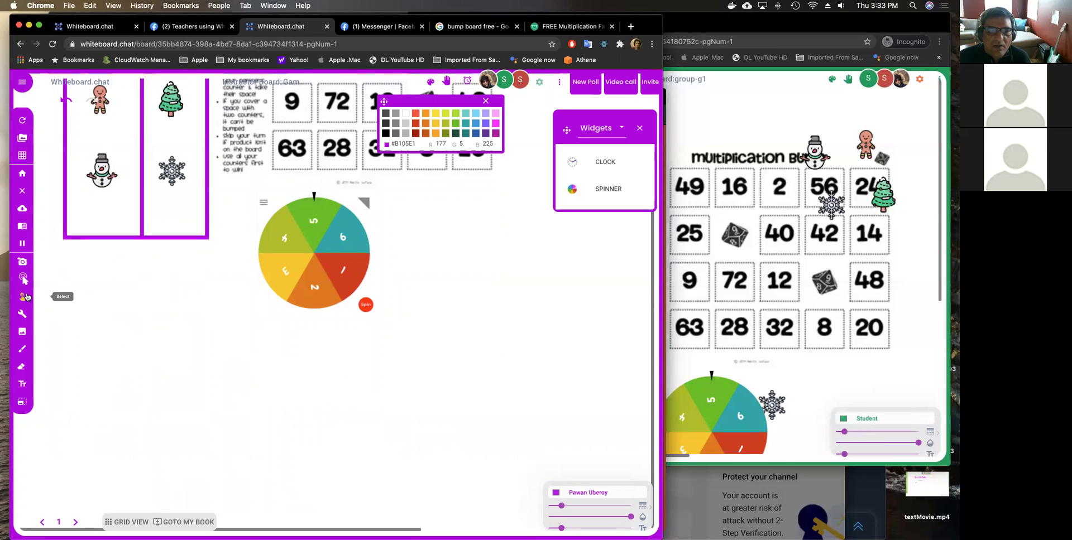
{"action": "right_click", "coordinate": [333, 251]}
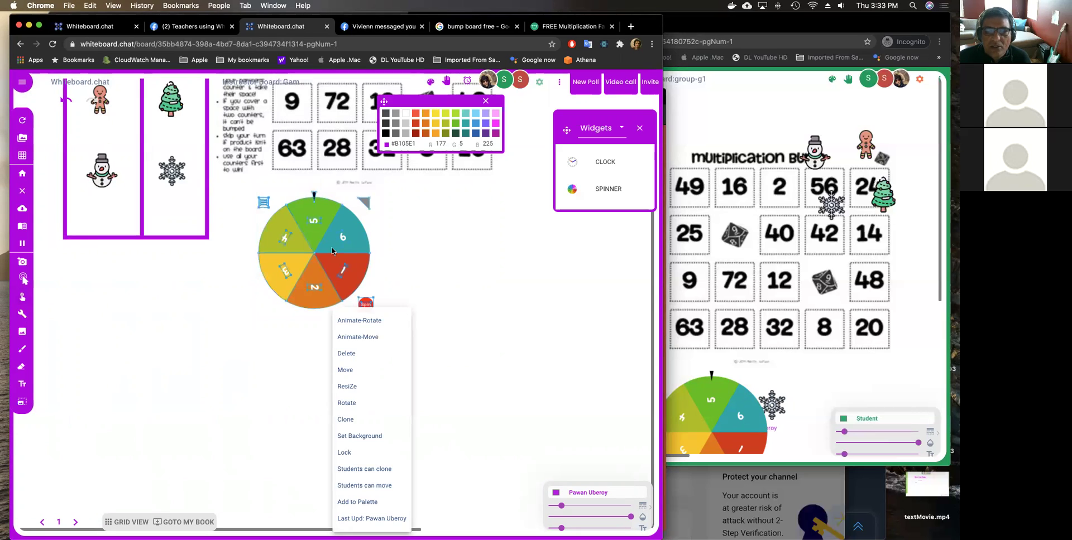
{"action": "left_click", "coordinate": [372, 469]}
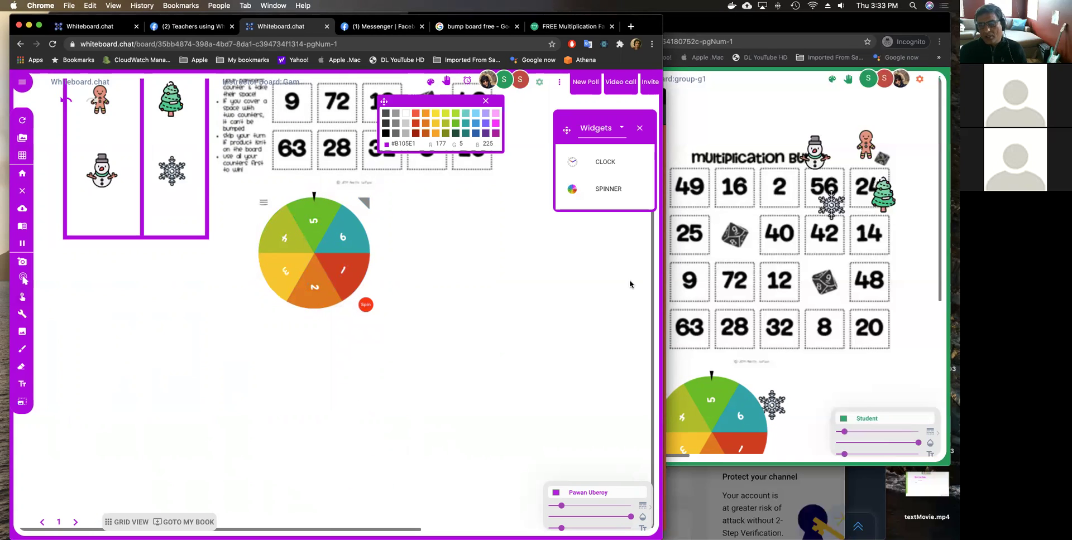
On Student's board, hide the dice and place a clone of the spinner above the game piece table.
{"action": "left_click", "coordinate": [765, 138]}
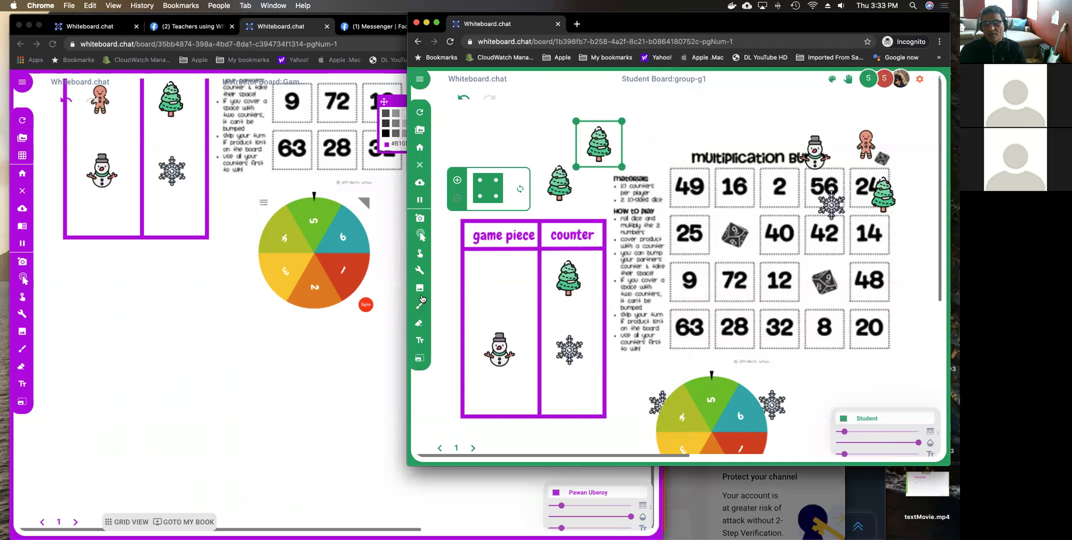
{"action": "left_click", "coordinate": [420, 270]}
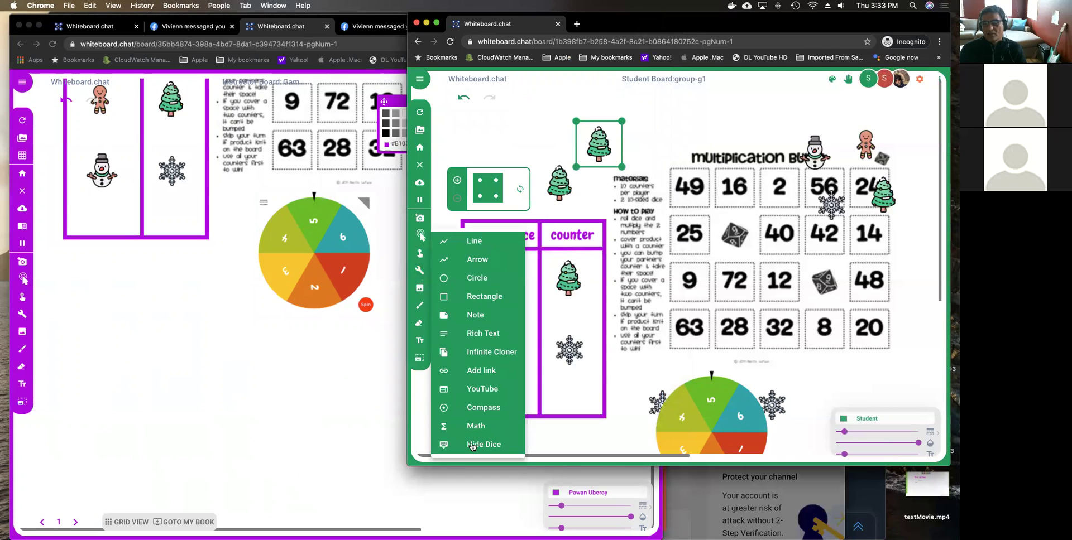
{"action": "left_click", "coordinate": [471, 441]}
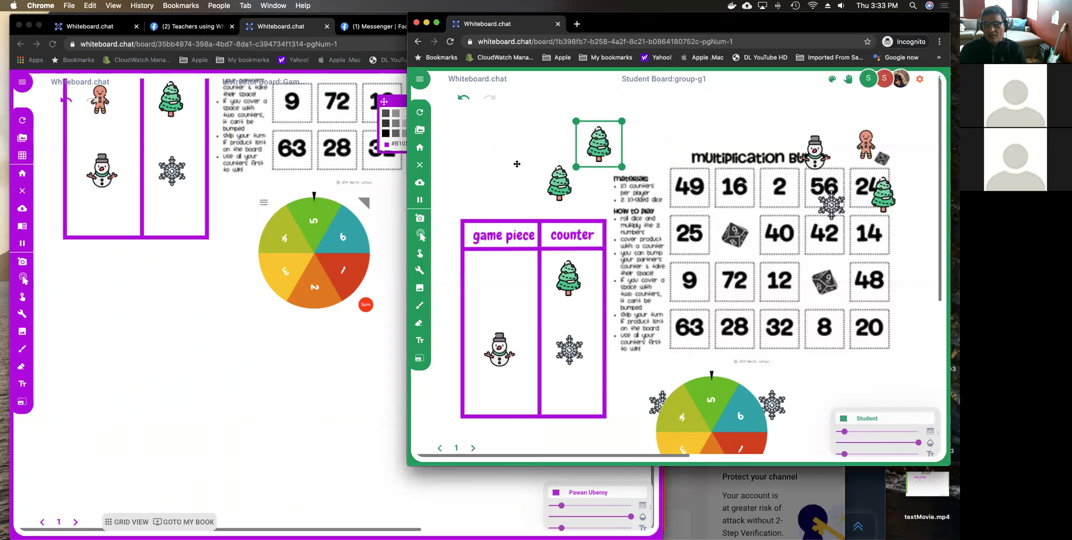
{"action": "left_click_drag", "start_coordinate": [708, 400], "coordinate": [499, 156]}
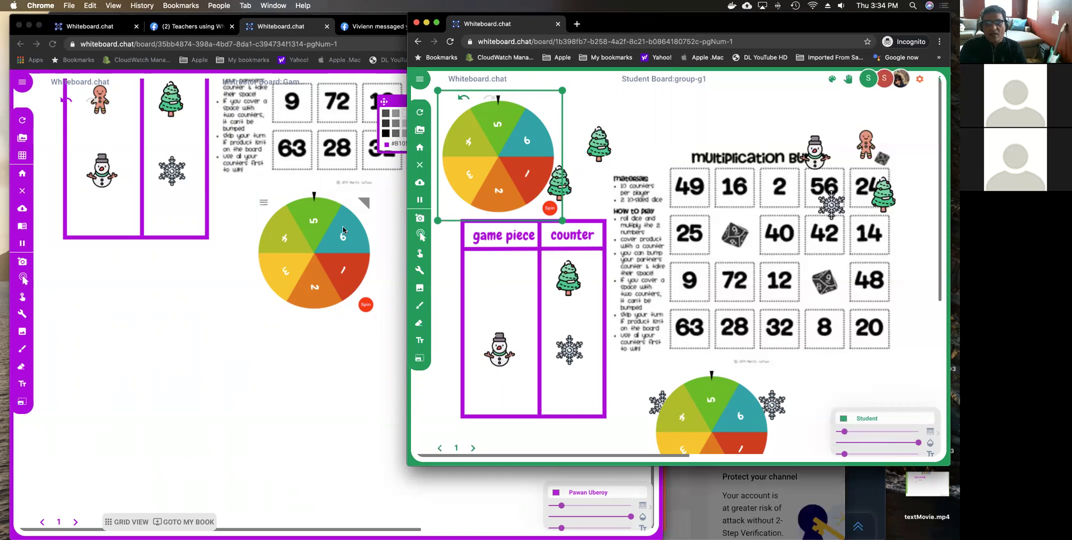
Move the instructor's window down out of the way, and bring the Student2 and Student boards into view together.
{"action": "left_click", "coordinate": [384, 351]}
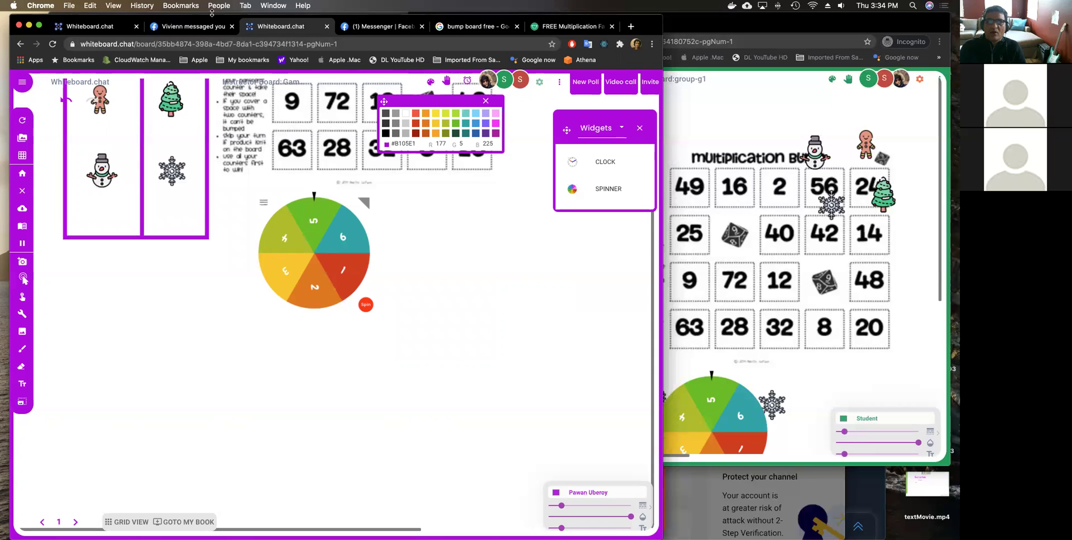
{"action": "left_click_drag", "start_coordinate": [214, 22], "coordinate": [345, 325]}
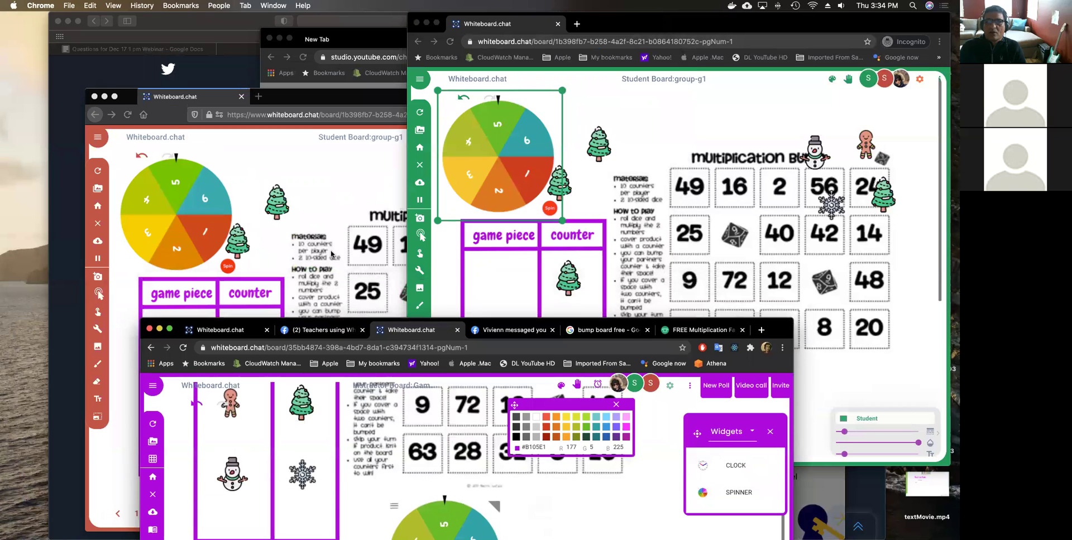
{"action": "left_click", "coordinate": [332, 253]}
{"action": "left_click", "coordinate": [693, 137]}
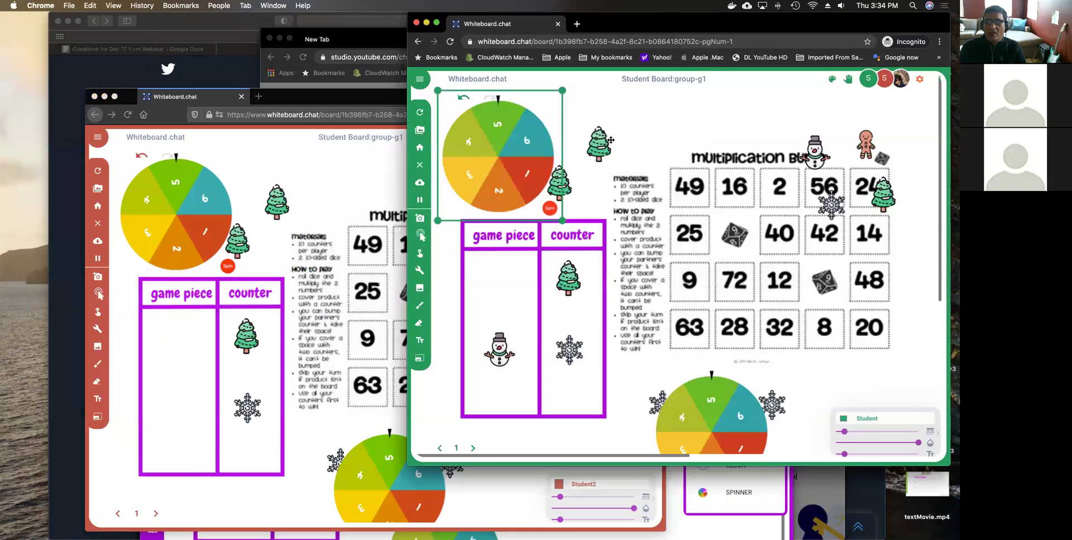
Spin the cloned spinner from Student's board and from Student2's board, comparing the wheel in both windows.
{"action": "left_click", "coordinate": [550, 209]}
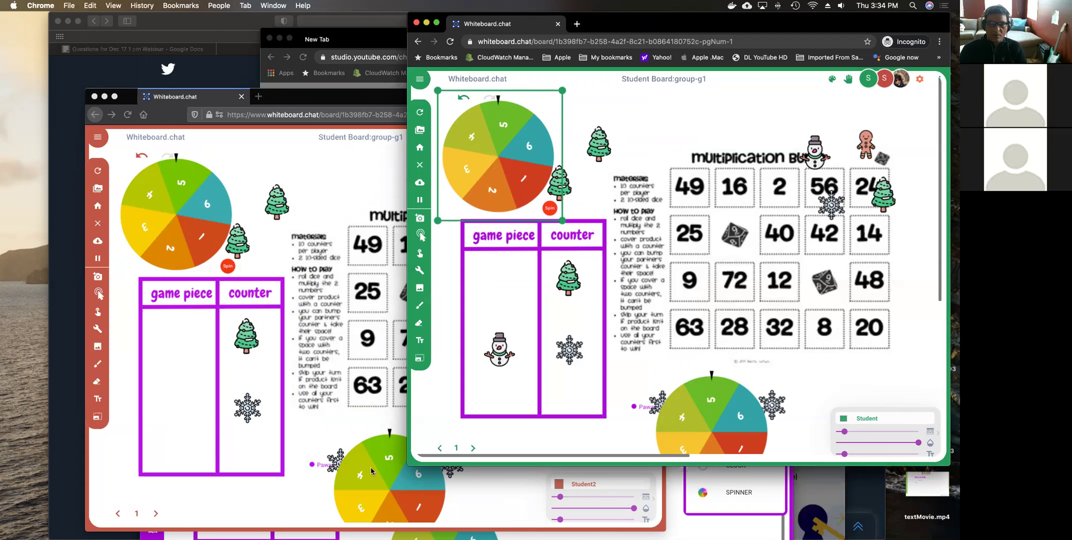
{"action": "left_click", "coordinate": [222, 267]}
{"action": "left_click", "coordinate": [226, 266]}
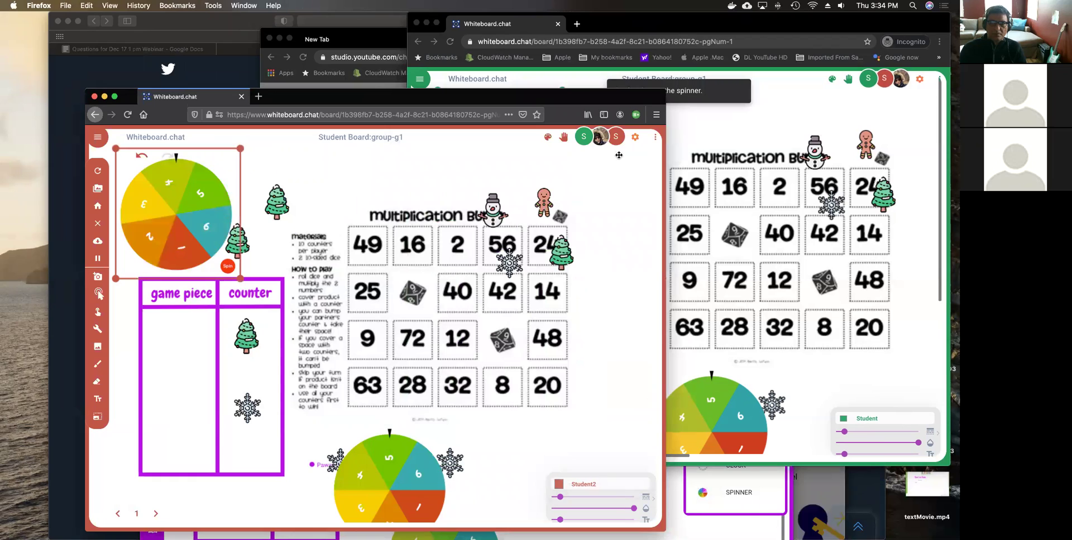
{"action": "left_click", "coordinate": [691, 135]}
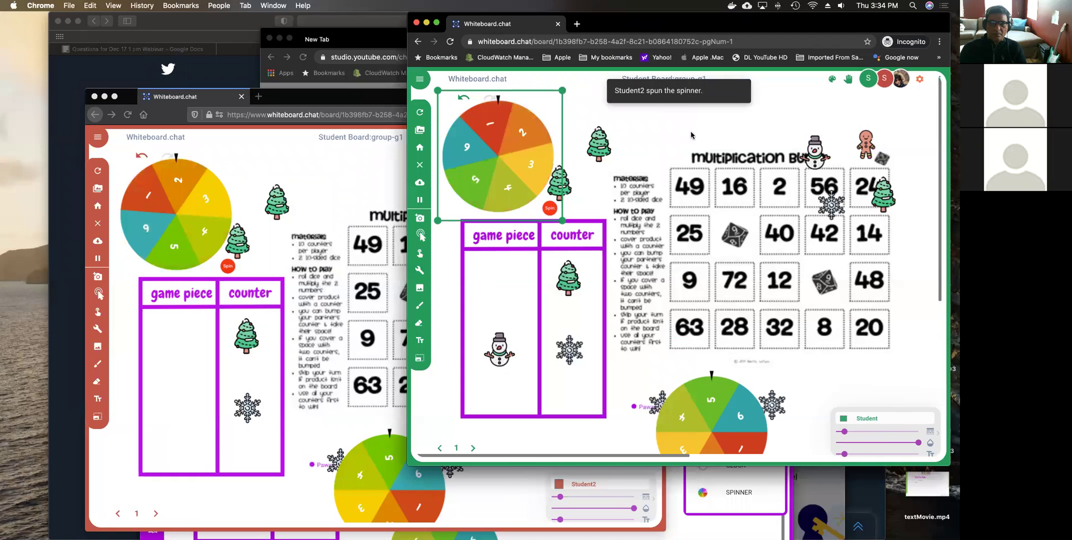
{"action": "left_click", "coordinate": [342, 204]}
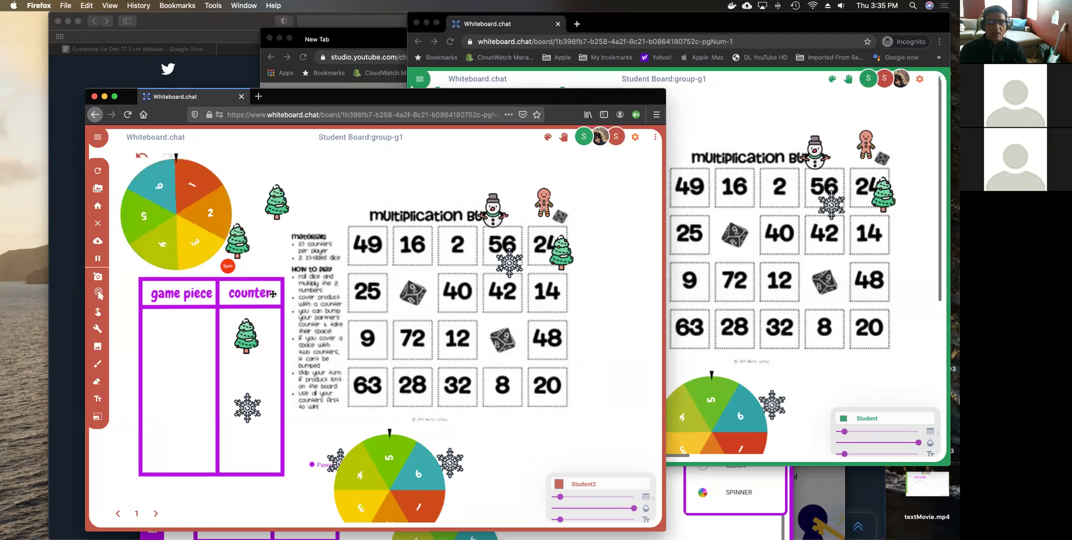
{"action": "left_click", "coordinate": [747, 125]}
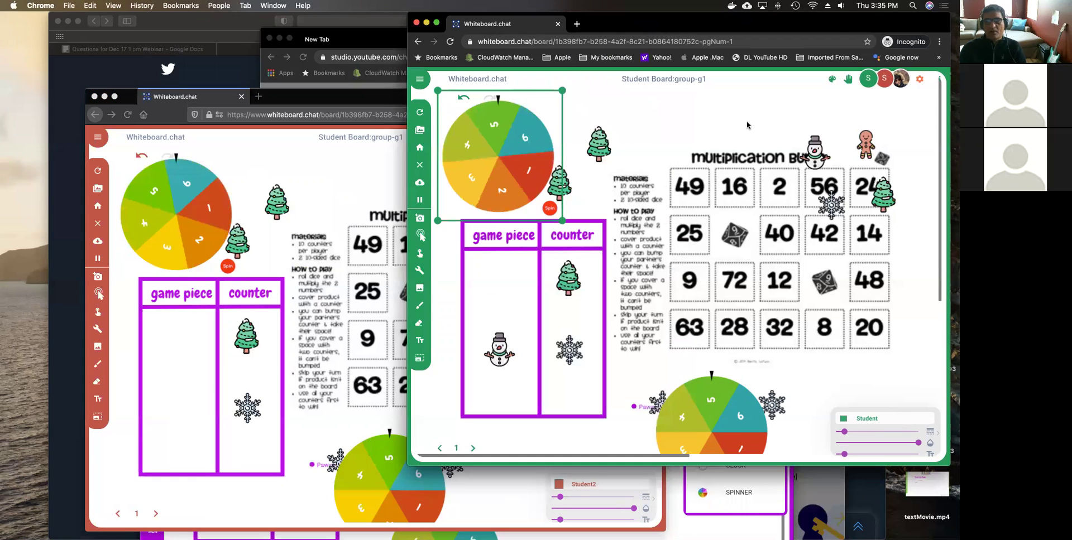